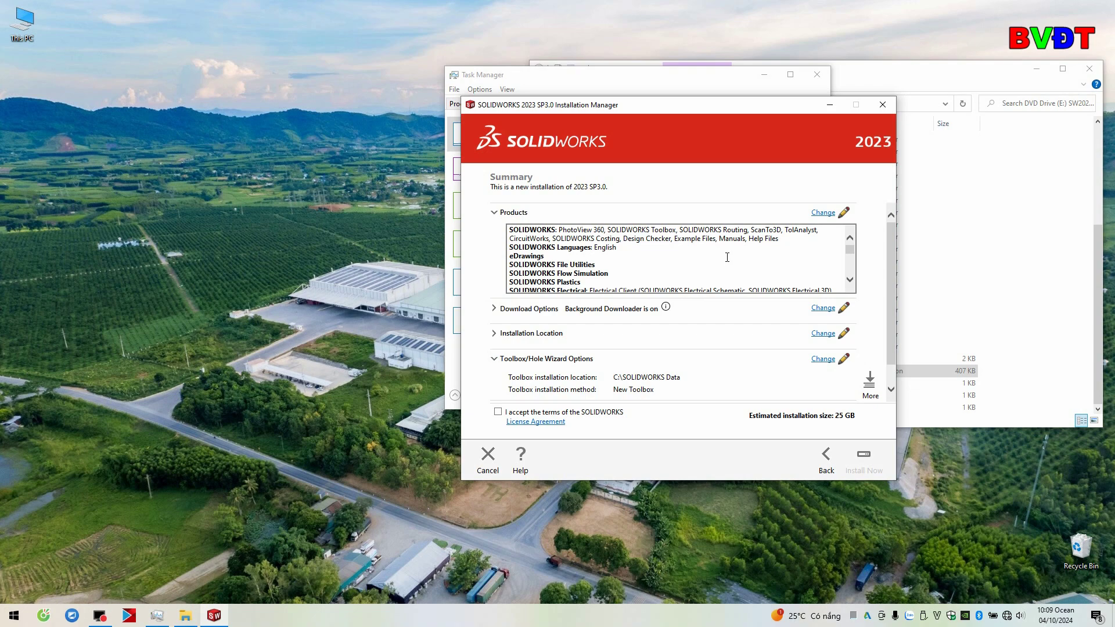
# Browse from This PC through DATA (D:), SOFTWARE and SolidWorks 2023 SP3 into _So_lid_S_Q_U_A_D and open its readme
pyautogui.click(1021, 256)
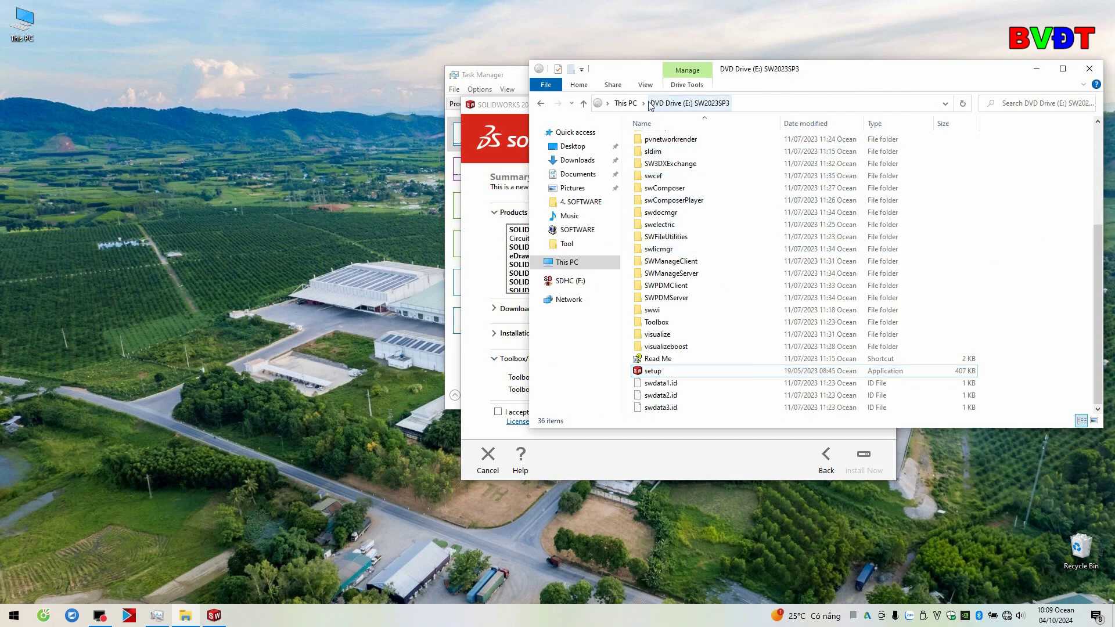
pyautogui.click(626, 103)
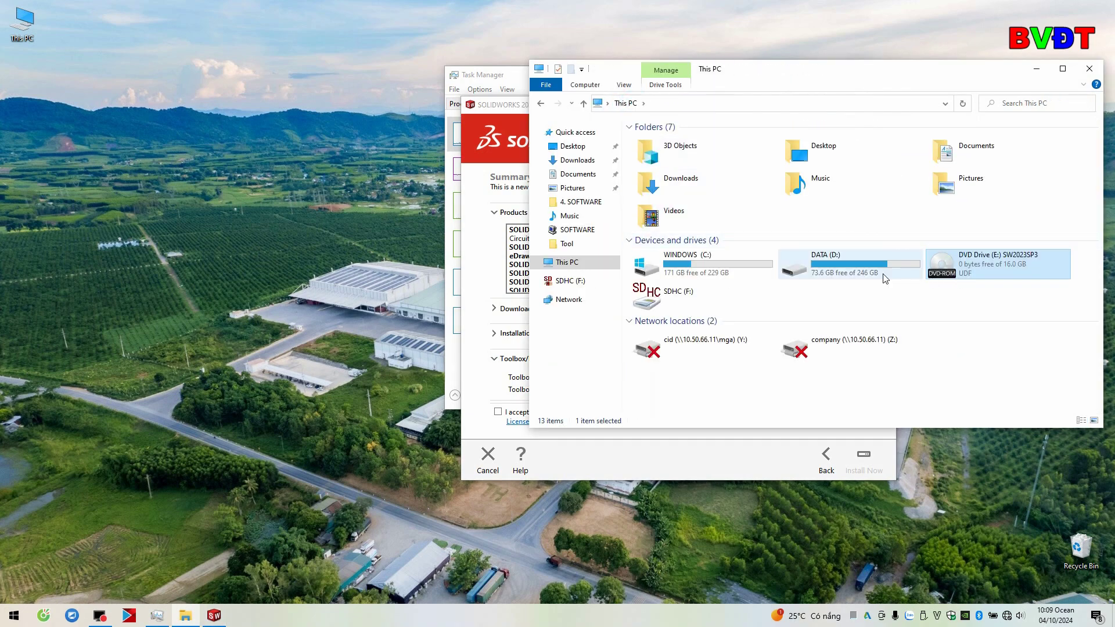
pyautogui.doubleClick(836, 272)
pyautogui.click(671, 154)
pyautogui.doubleClick(673, 155)
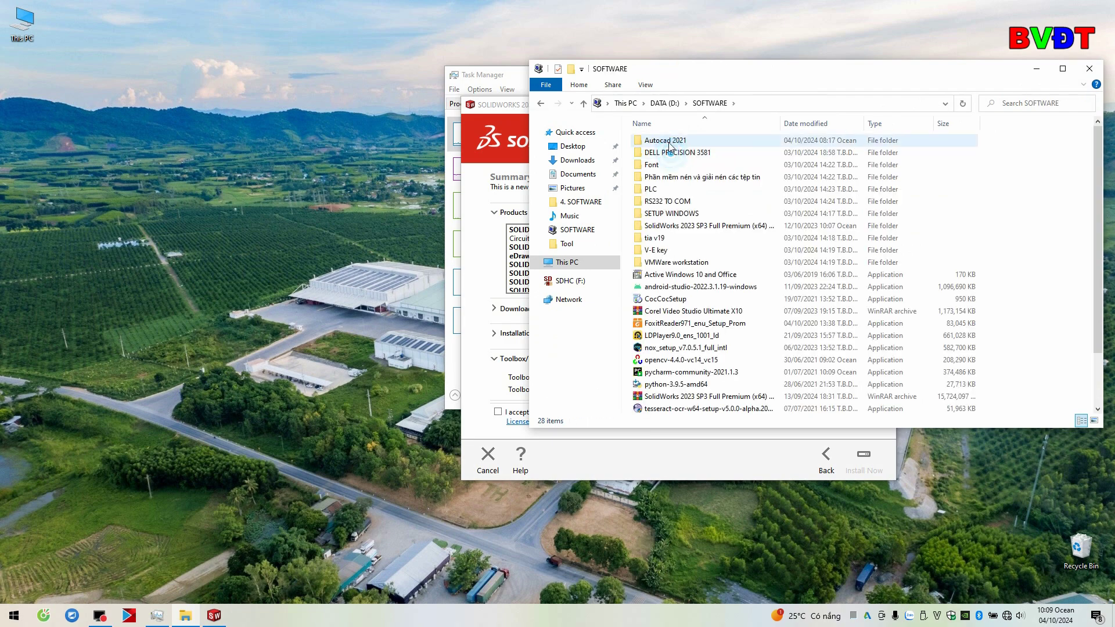
pyautogui.moveTo(708, 225)
pyautogui.doubleClick(686, 230)
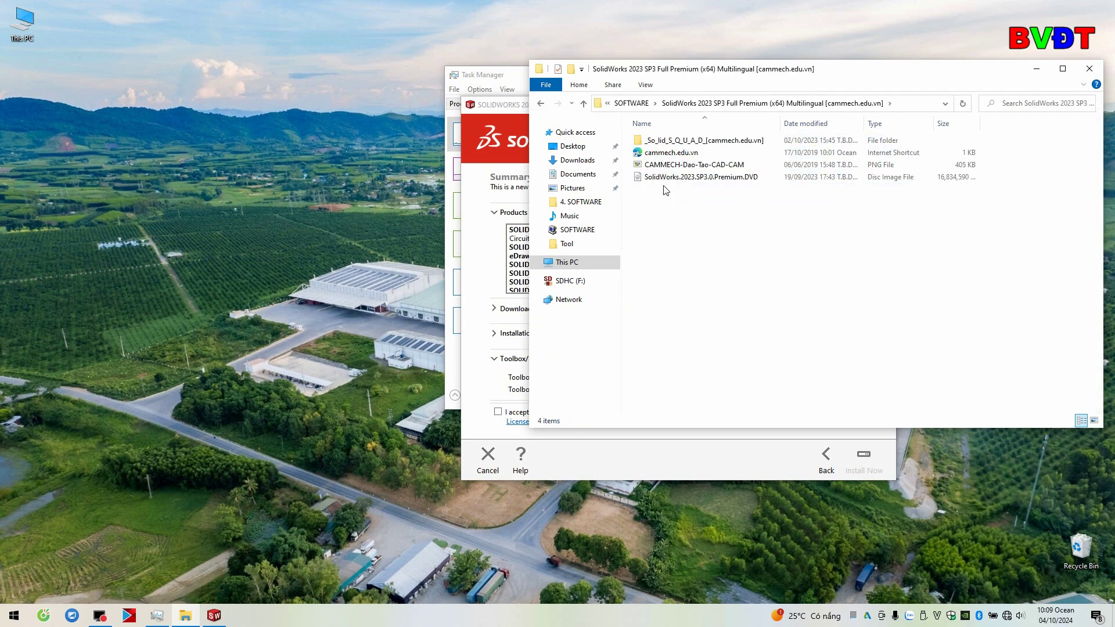
pyautogui.click(670, 143)
pyautogui.doubleClick(670, 145)
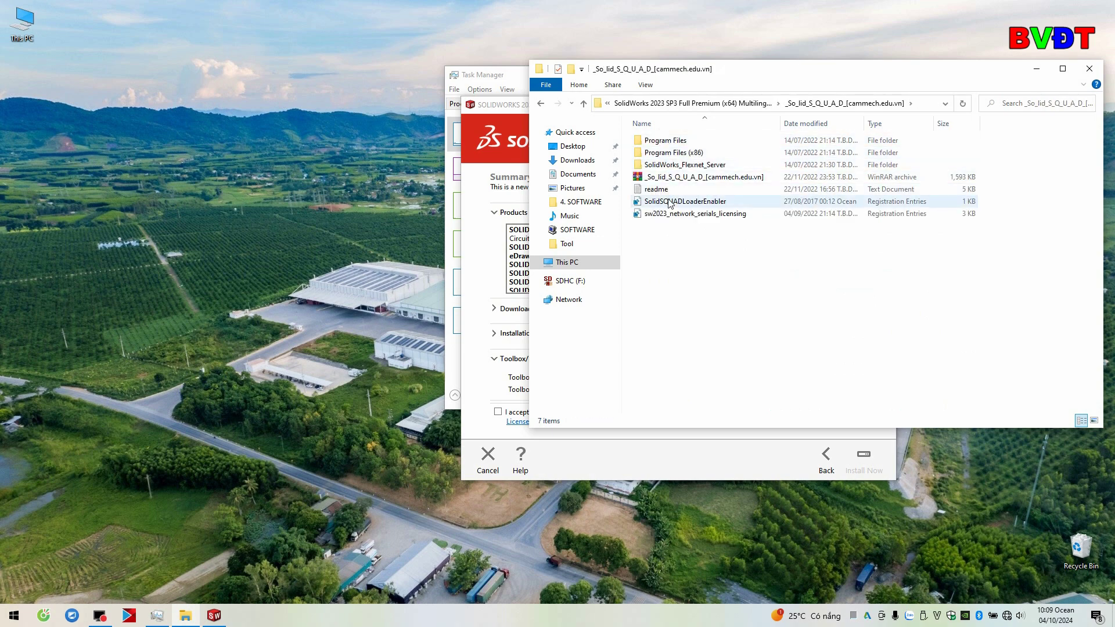
pyautogui.doubleClick(656, 189)
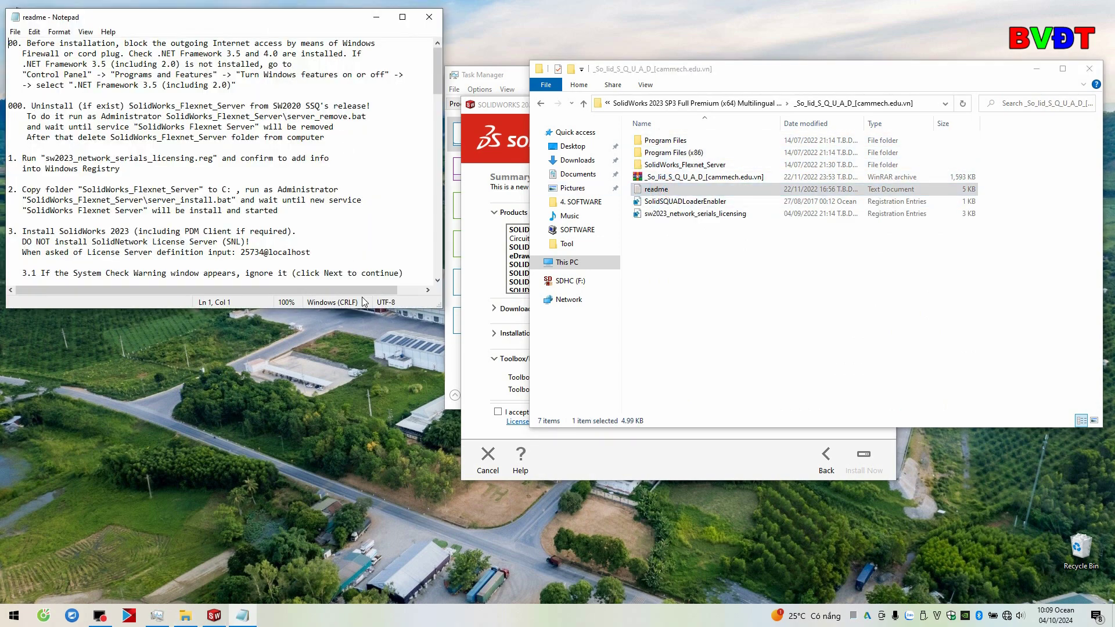
# Enlarge the readme window and highlight its opening instructions through step 3
pyautogui.moveTo(360, 309); pyautogui.dragTo(375, 579)
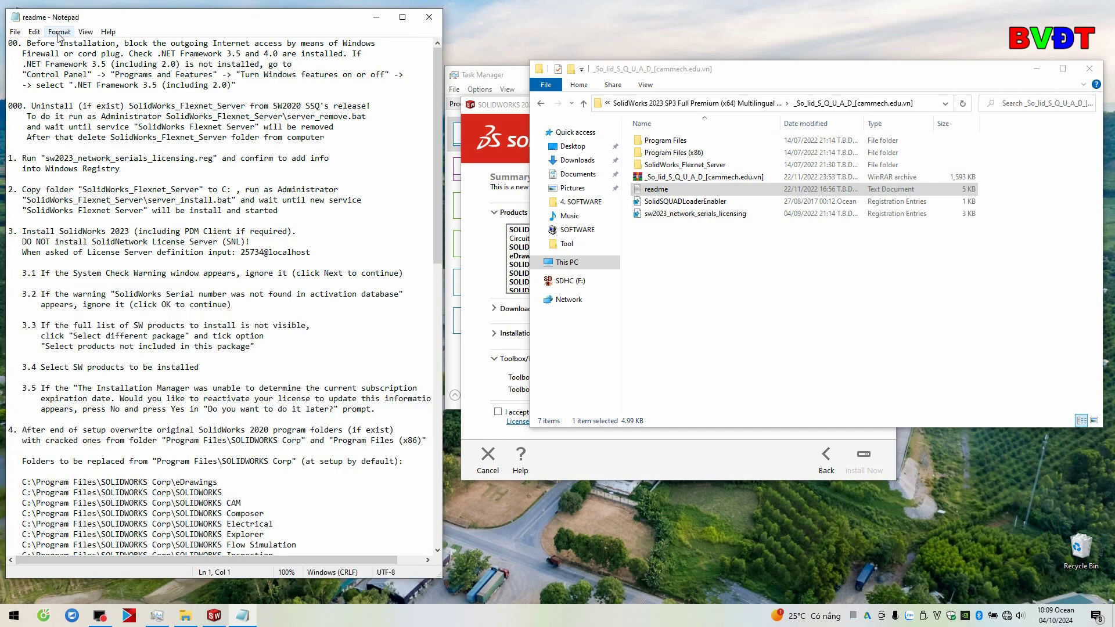
pyautogui.moveTo(40, 44)
pyautogui.mouseDown()
pyautogui.moveTo(340, 203)
pyautogui.moveTo(302, 231)
pyautogui.mouseUp()
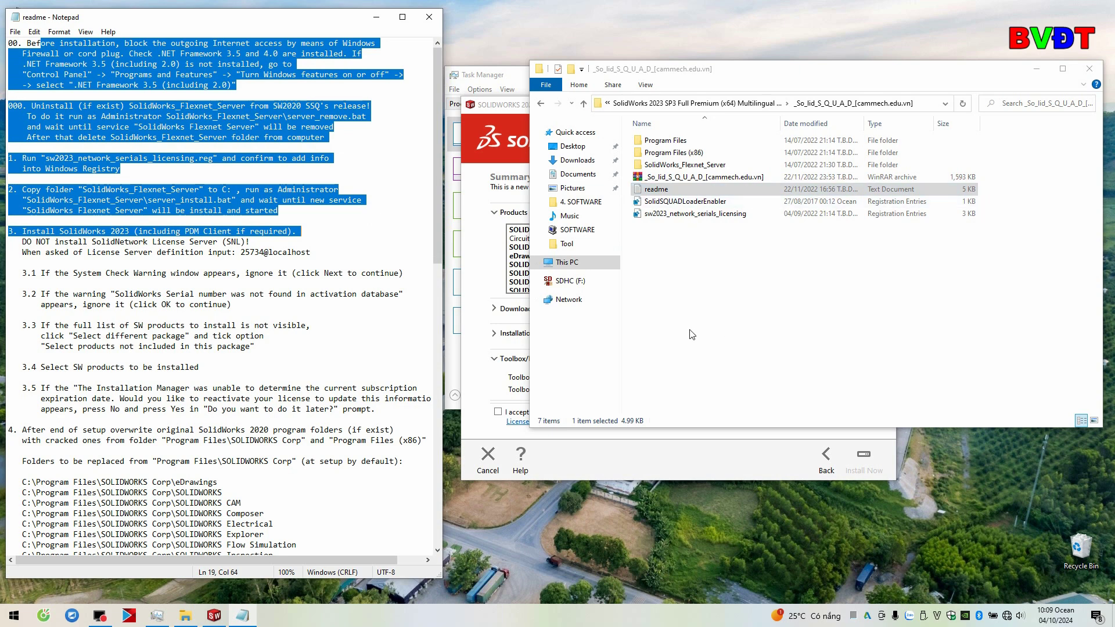
pyautogui.click(504, 108)
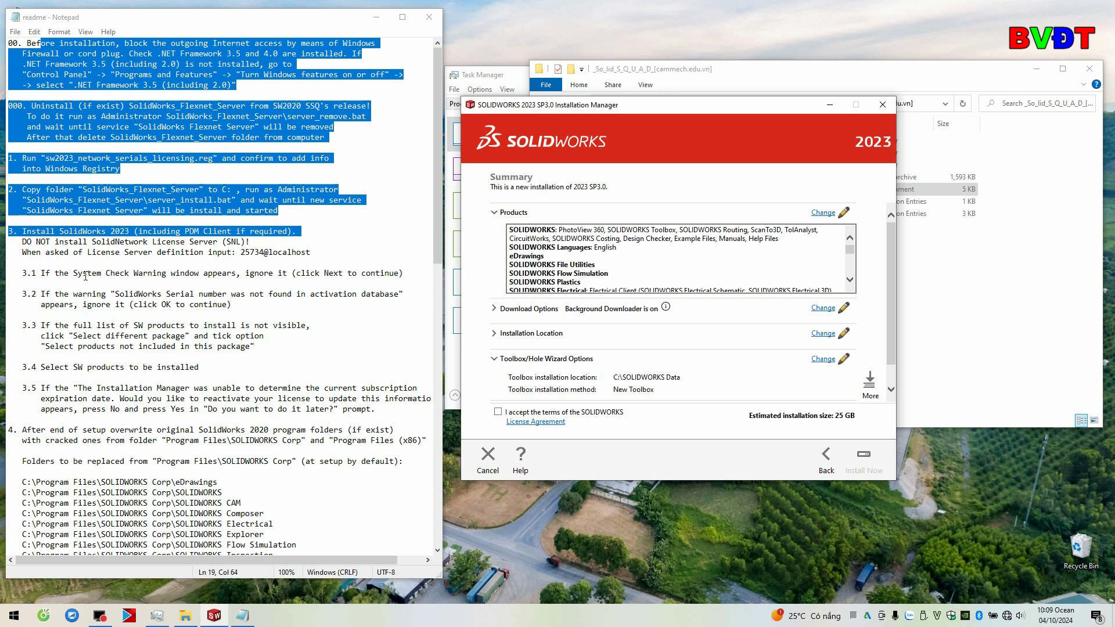
pyautogui.scroll(-1, 99, 284)
pyautogui.scroll(-1, 99, 283)
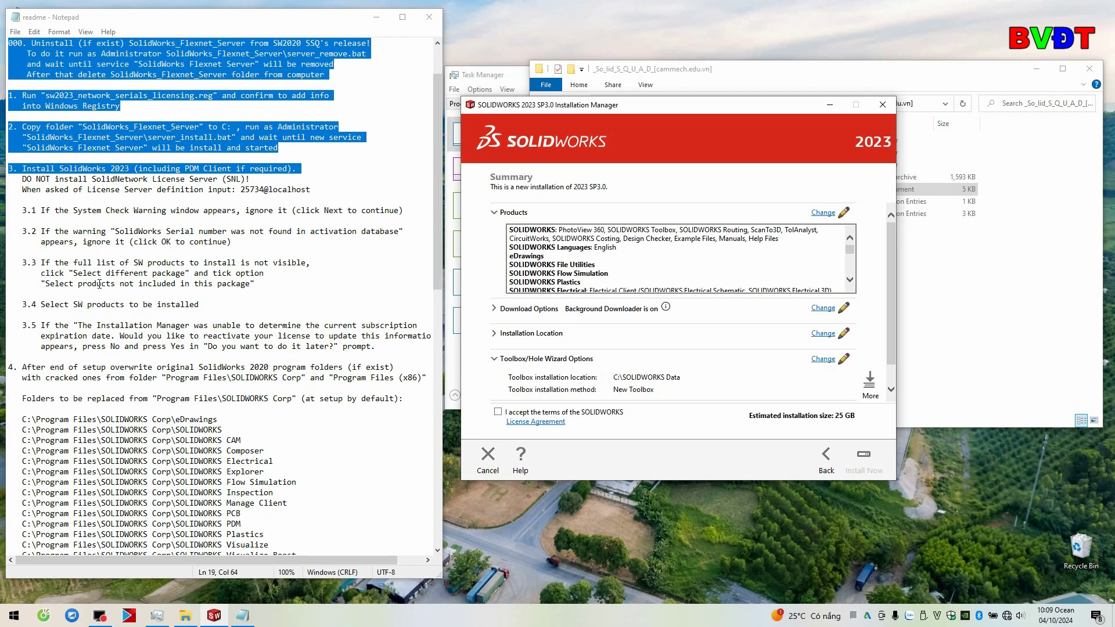
# Highlight the license server instructions and steps 3.1 through 3.5 in the readme
pyautogui.click(96, 225)
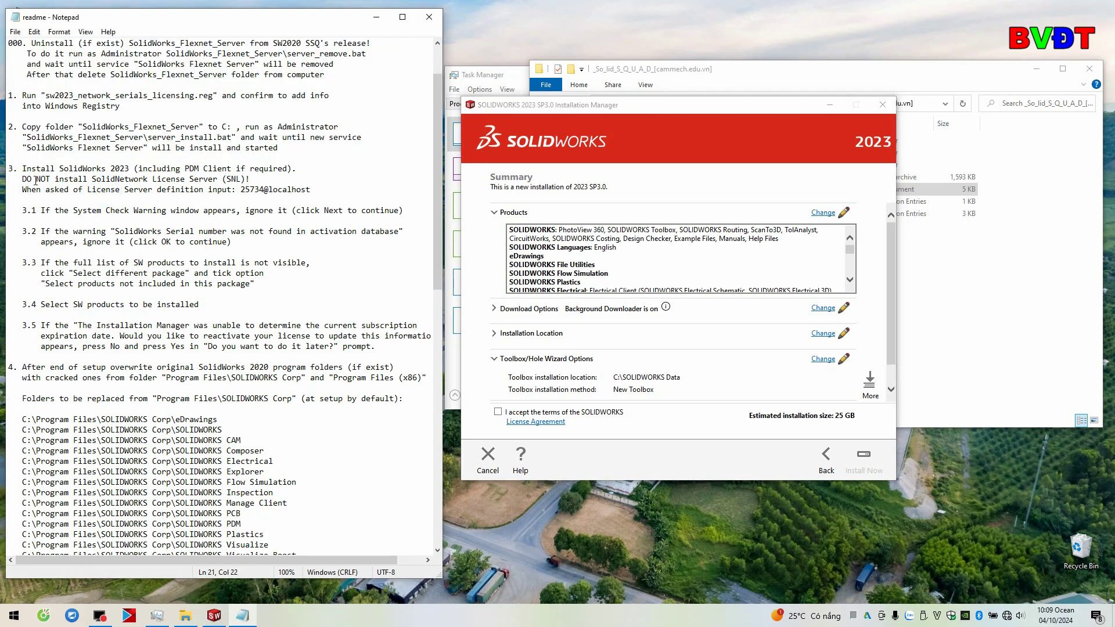
pyautogui.moveTo(40, 179); pyautogui.dragTo(318, 195)
pyautogui.moveTo(69, 210); pyautogui.dragTo(341, 218)
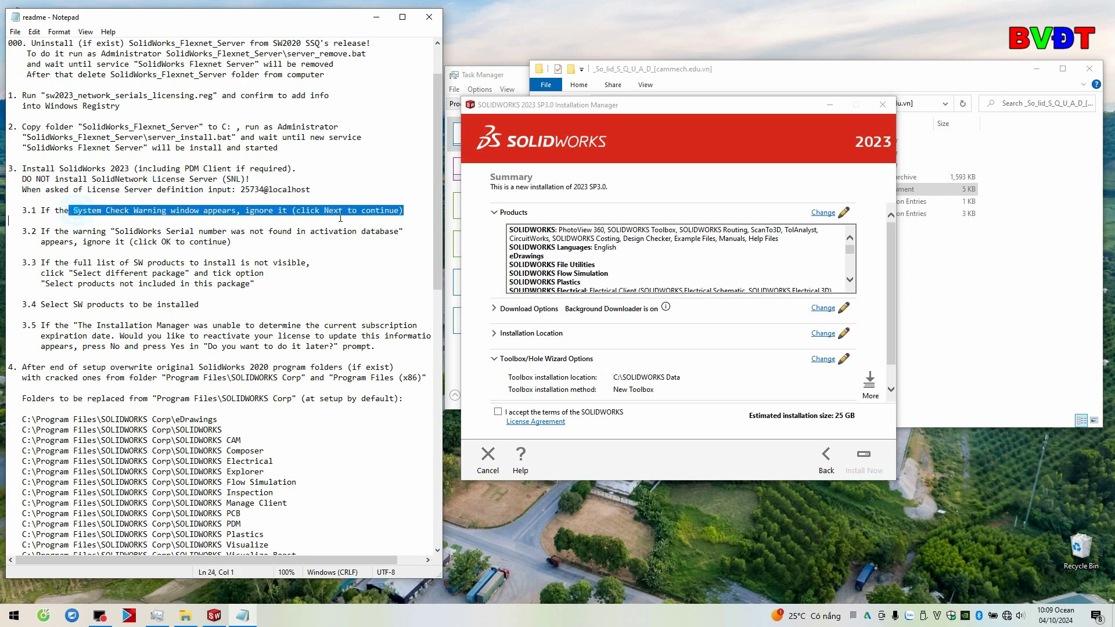
pyautogui.moveTo(55, 233); pyautogui.dragTo(271, 242)
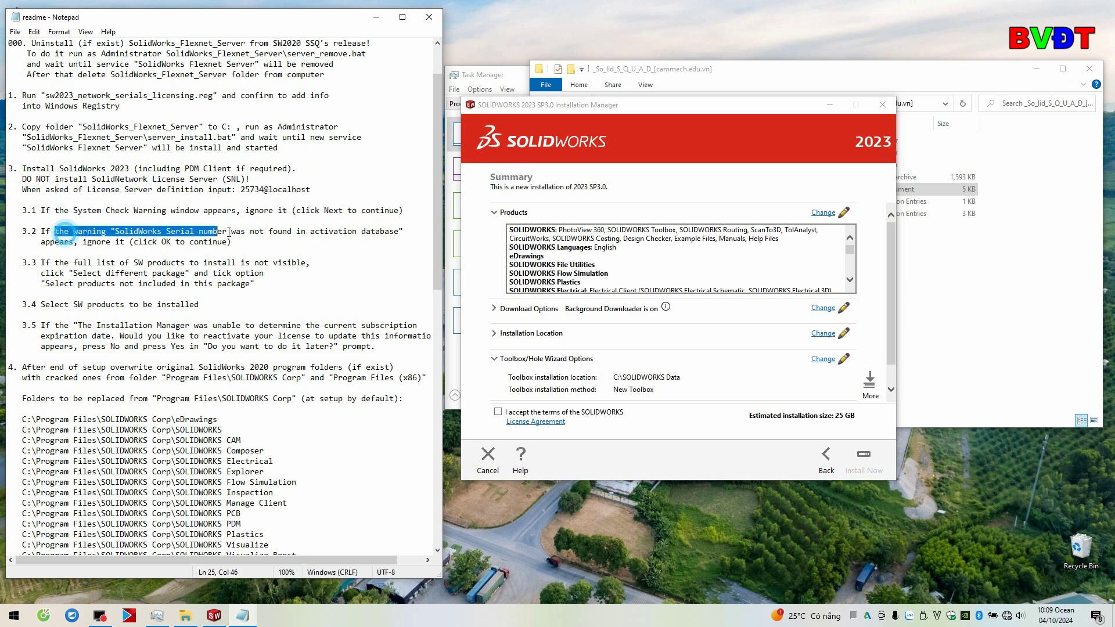
pyautogui.scroll(-1, 218, 266)
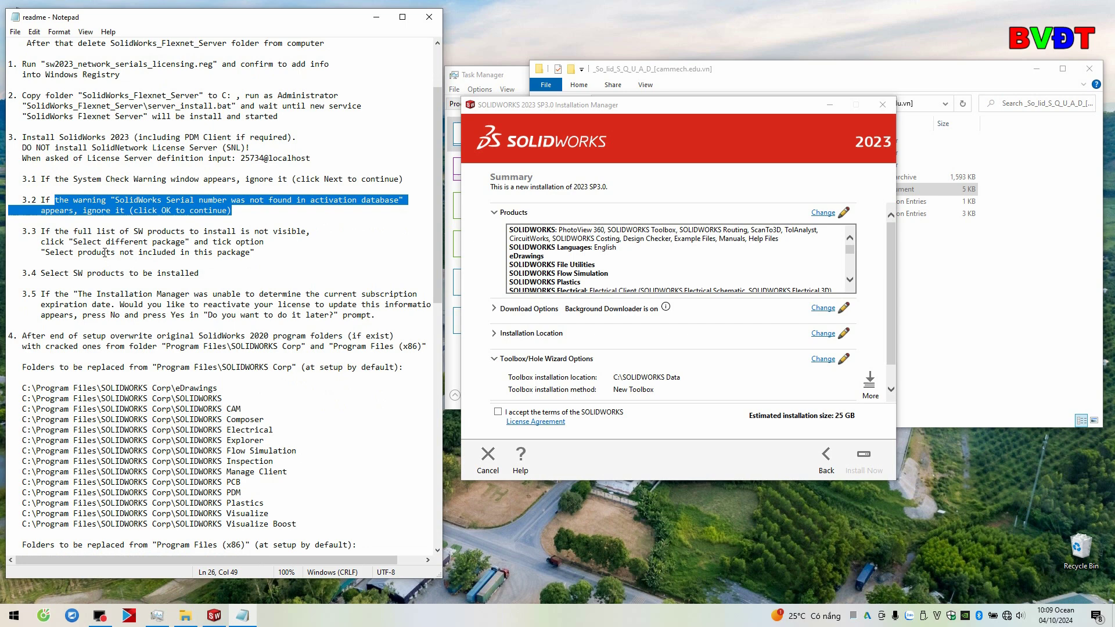
pyautogui.moveTo(74, 231)
pyautogui.mouseDown()
pyautogui.moveTo(255, 253)
pyautogui.moveTo(228, 305)
pyautogui.mouseUp()
# Scroll down and highlight the 'do it later' prompt and the start of step 4
pyautogui.scroll(-1, 229, 304)
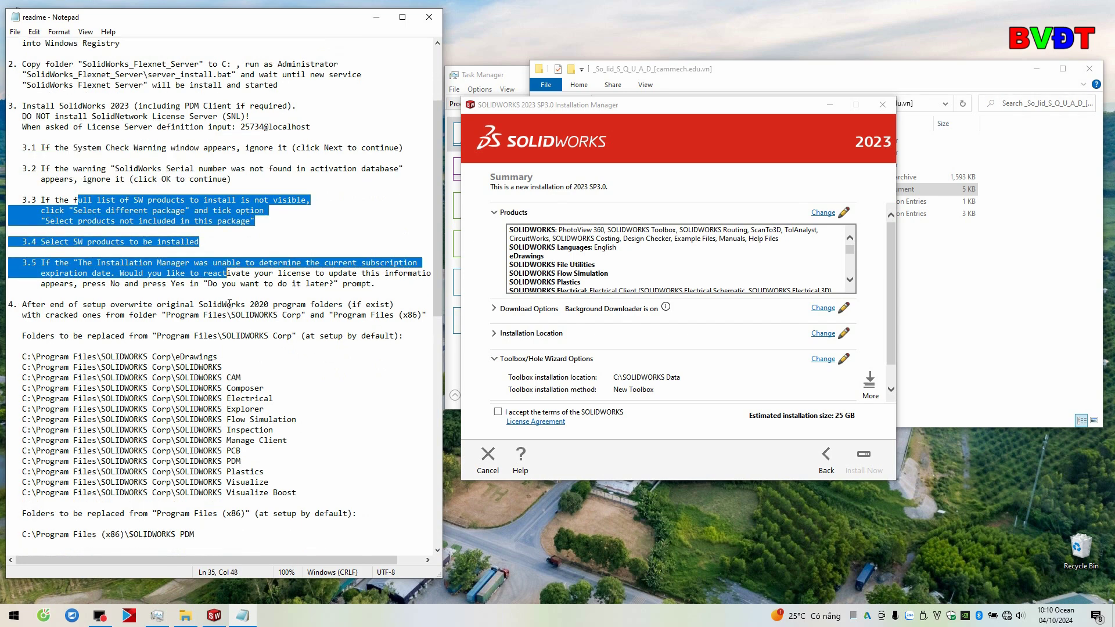
pyautogui.scroll(-2, 282, 340)
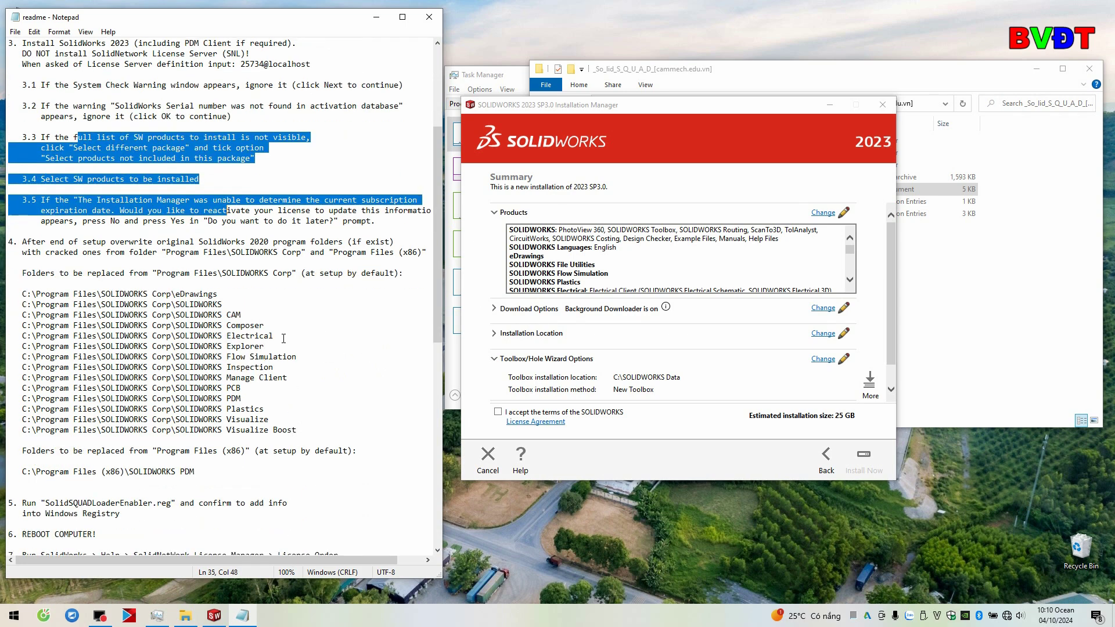
pyautogui.scroll(-1, 283, 339)
pyautogui.scroll(-1, 283, 339)
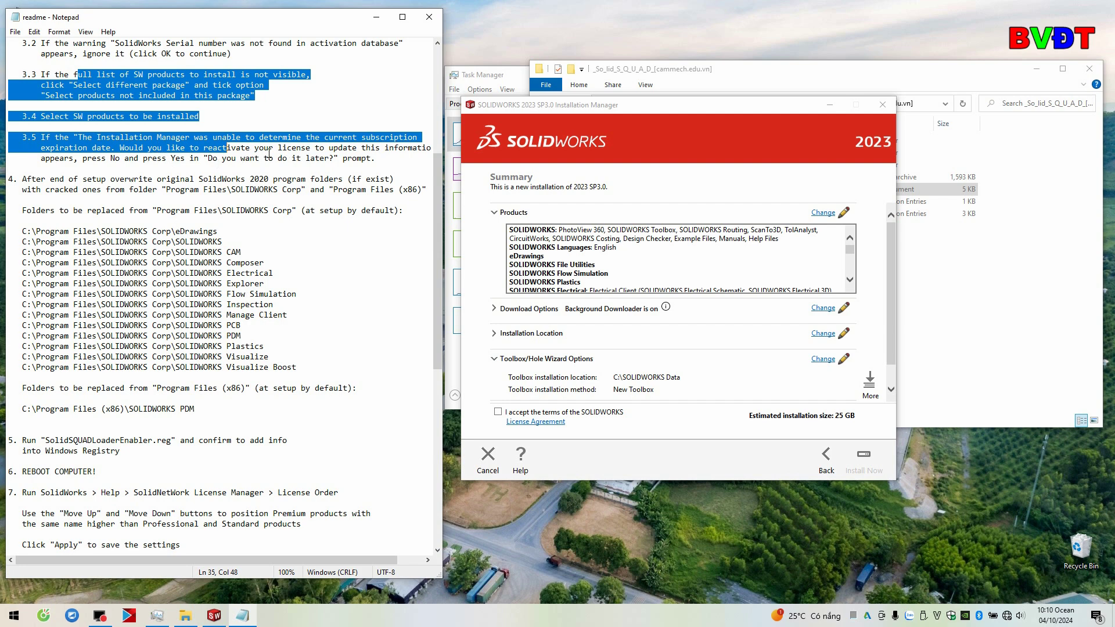
pyautogui.moveTo(218, 158); pyautogui.dragTo(379, 162)
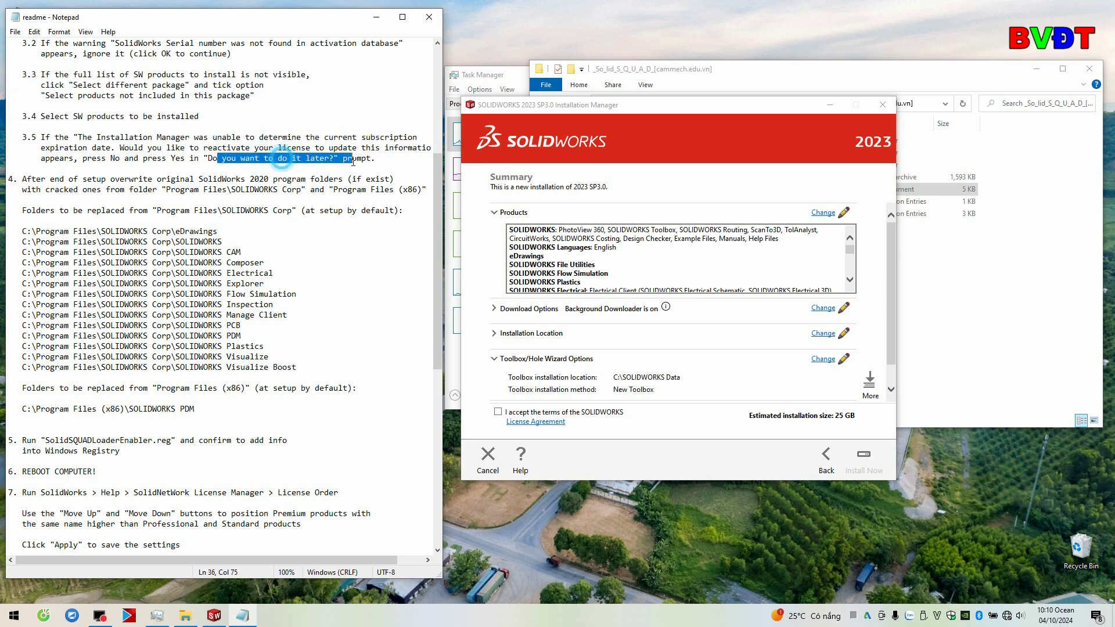
pyautogui.moveTo(65, 179)
pyautogui.mouseDown()
pyautogui.moveTo(347, 180)
pyautogui.moveTo(385, 191)
pyautogui.mouseUp()
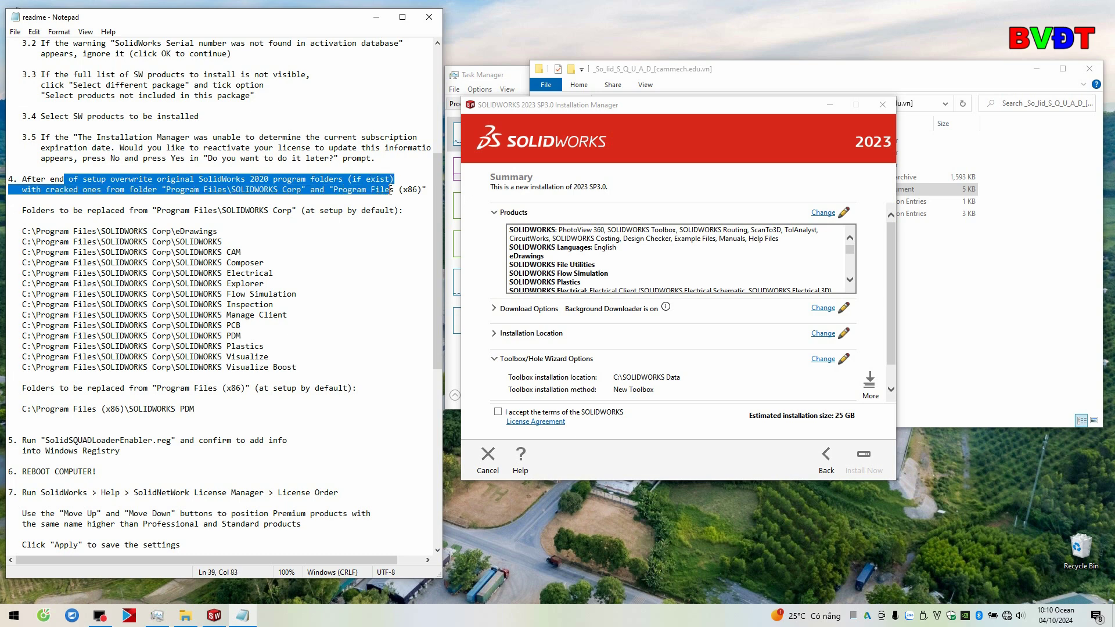
pyautogui.moveTo(391, 189)
pyautogui.mouseDown()
pyautogui.moveTo(302, 189)
pyautogui.moveTo(372, 200)
pyautogui.moveTo(356, 212)
pyautogui.mouseUp()
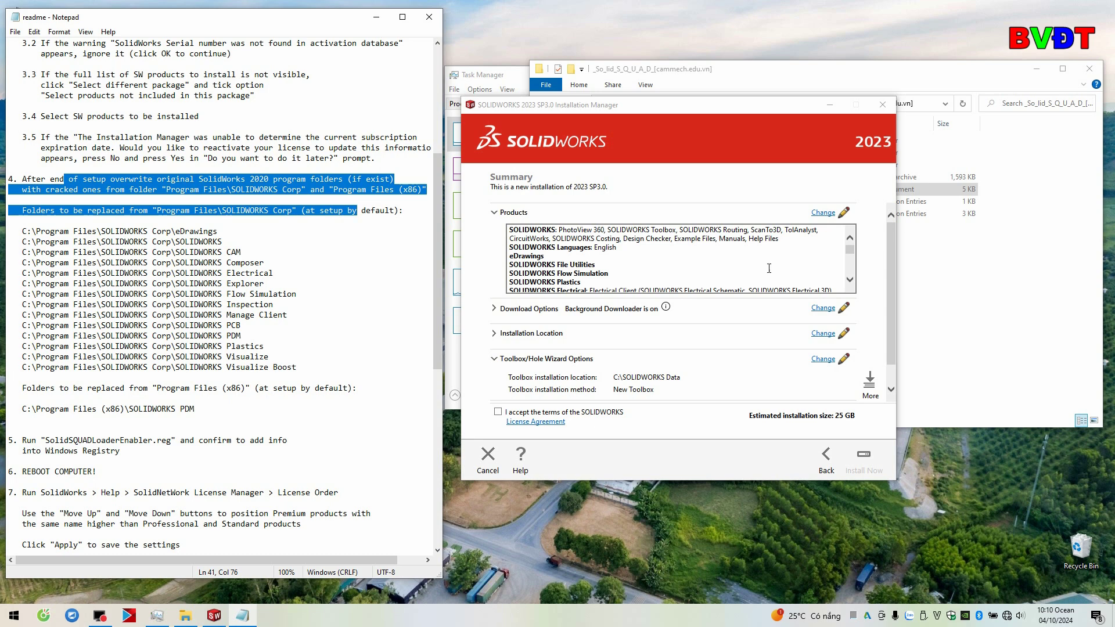
# Switch the installer's product selection to the SOLIDWORKS Standard package and return to Summary
pyautogui.click(830, 214)
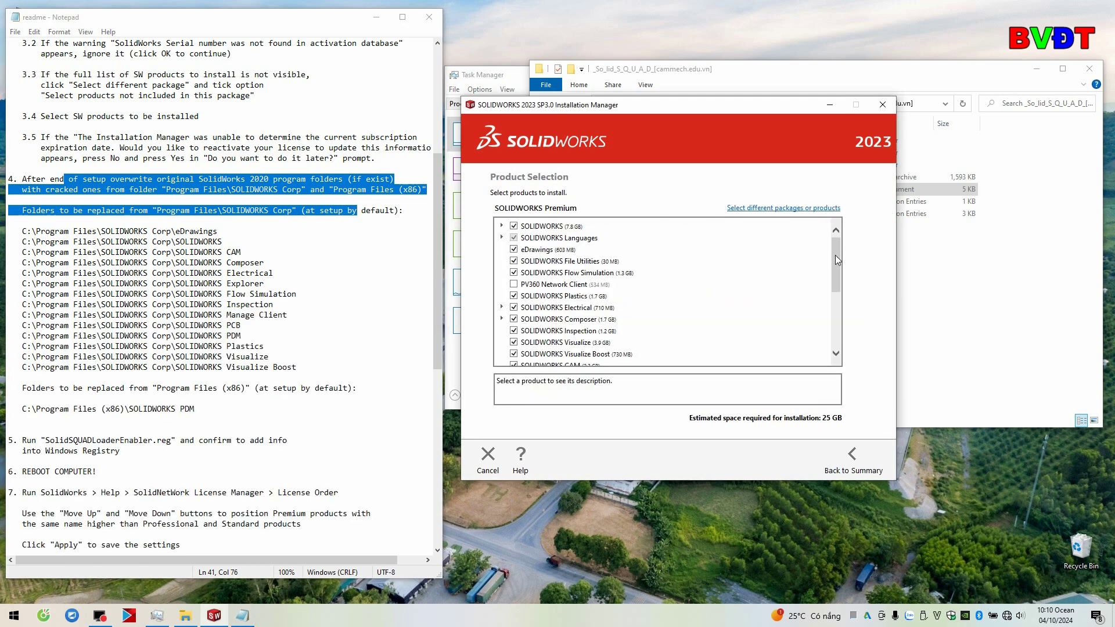
pyautogui.moveTo(835, 256); pyautogui.dragTo(847, 337)
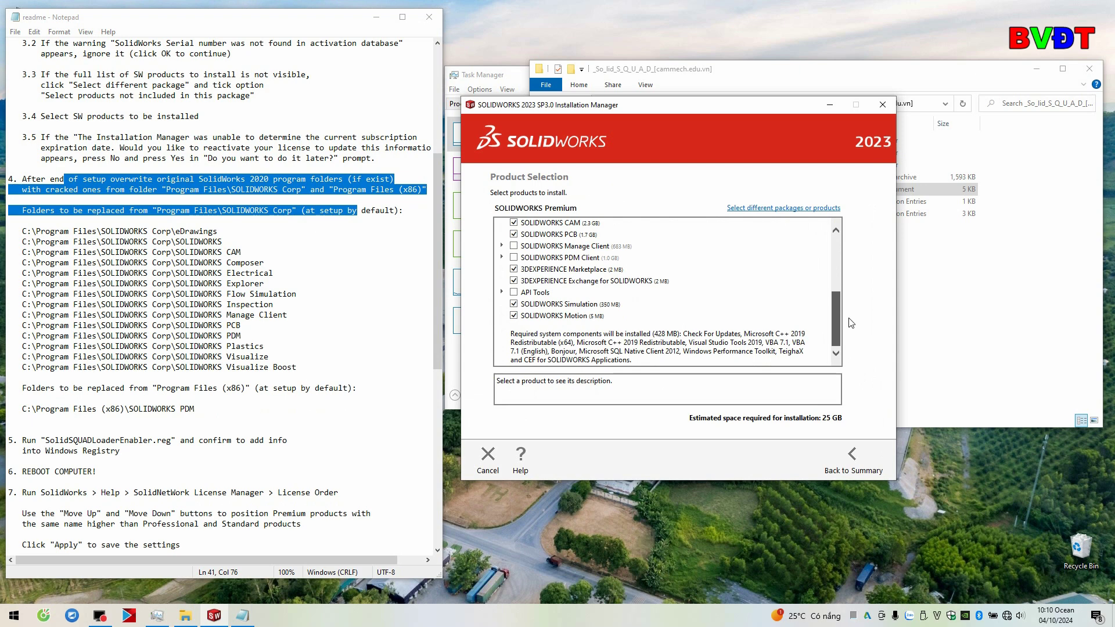
pyautogui.scroll(5, 836, 290)
pyautogui.click(806, 209)
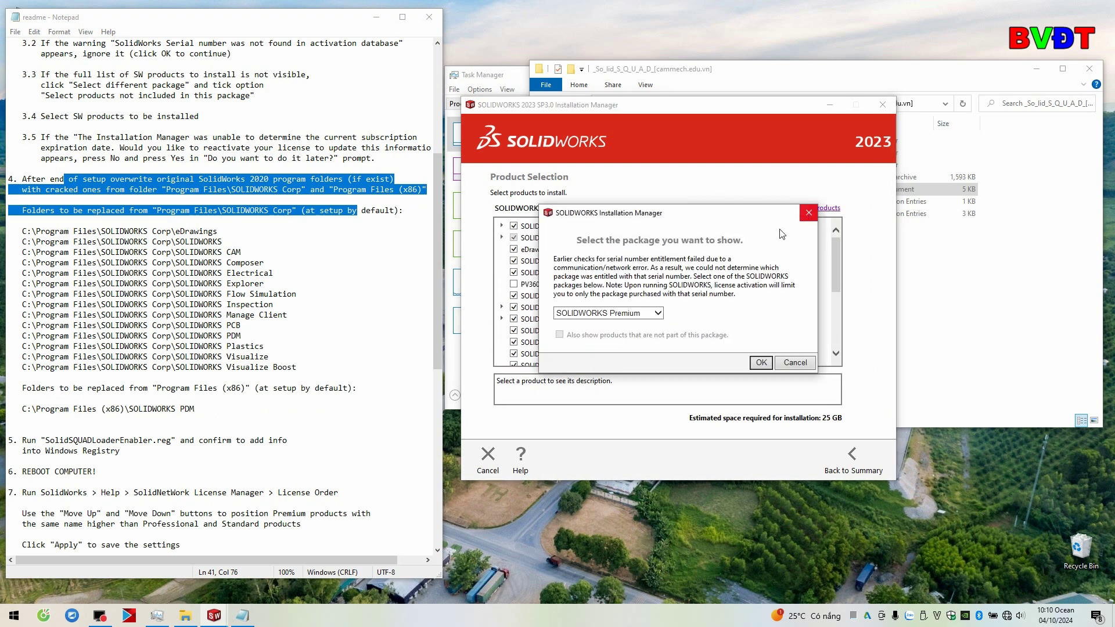
pyautogui.click(652, 314)
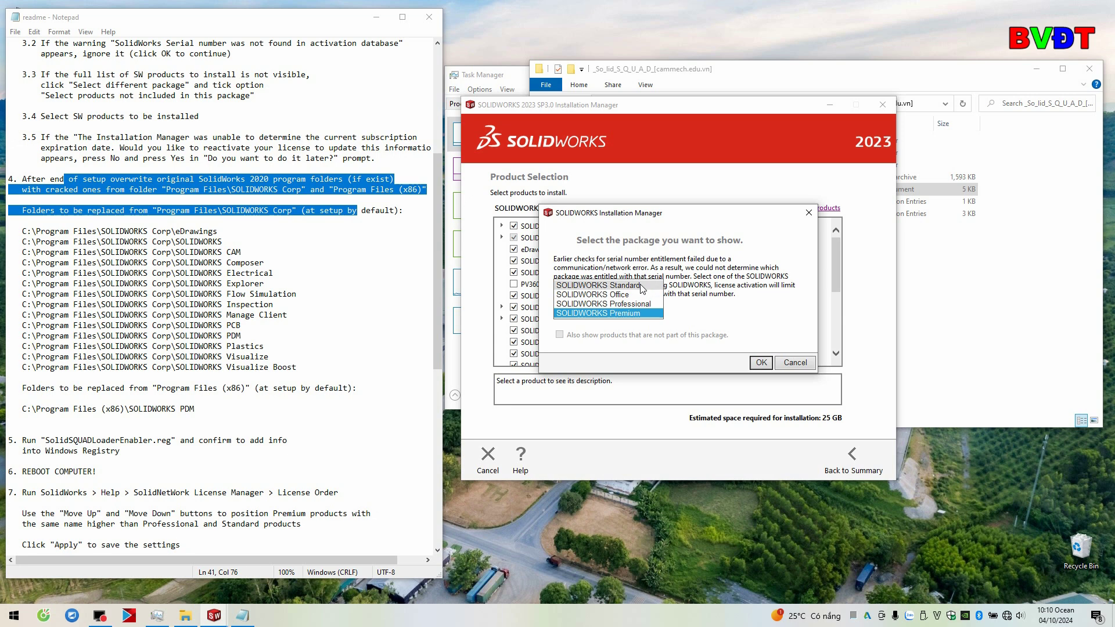
pyautogui.click(641, 287)
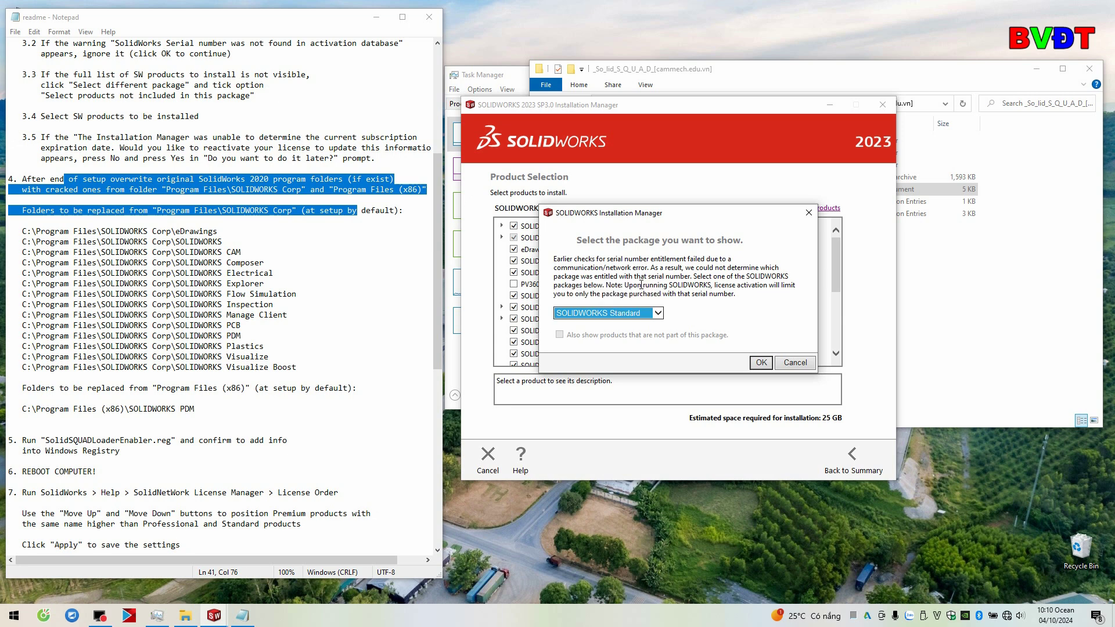
pyautogui.click(764, 364)
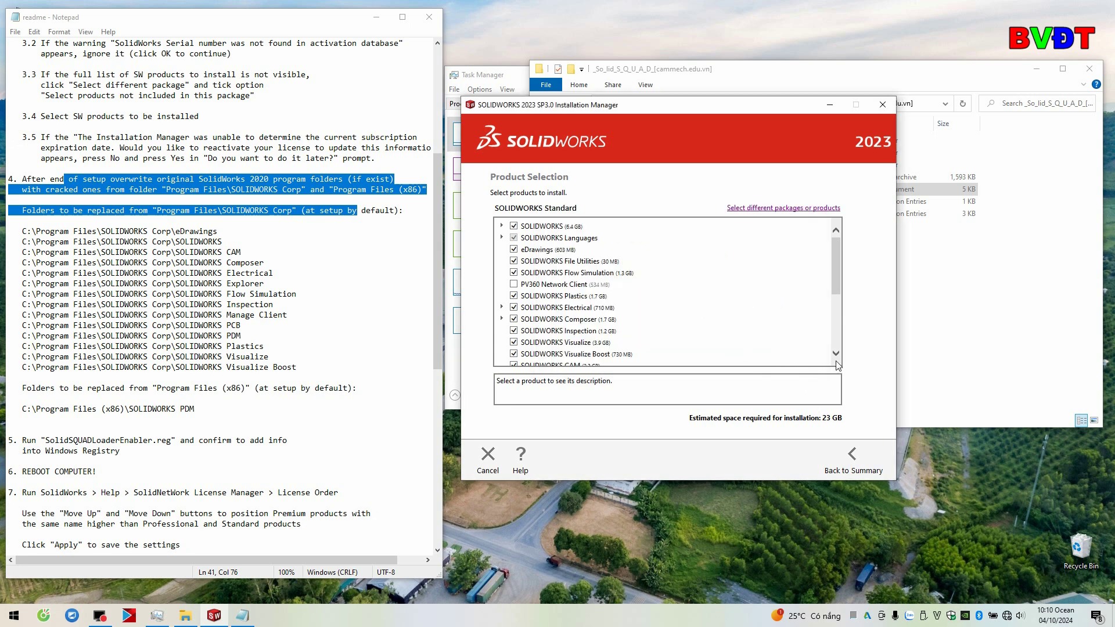
pyautogui.click(850, 464)
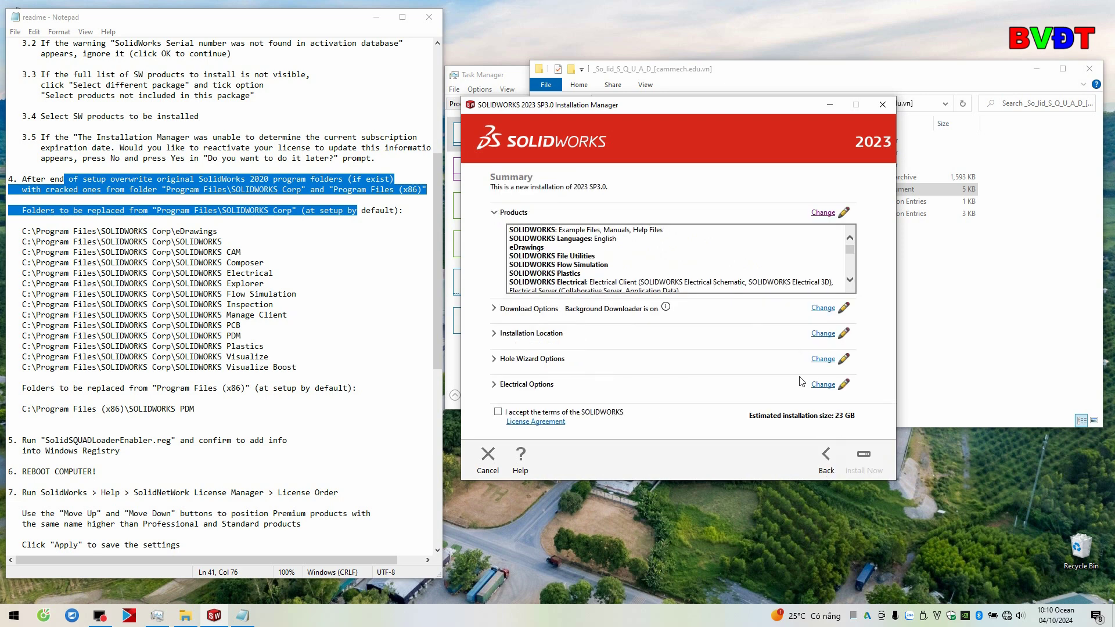
# Accept the licence terms, verify license server 25734@localhost against the readme, and start installing
pyautogui.click(499, 413)
pyautogui.click(864, 462)
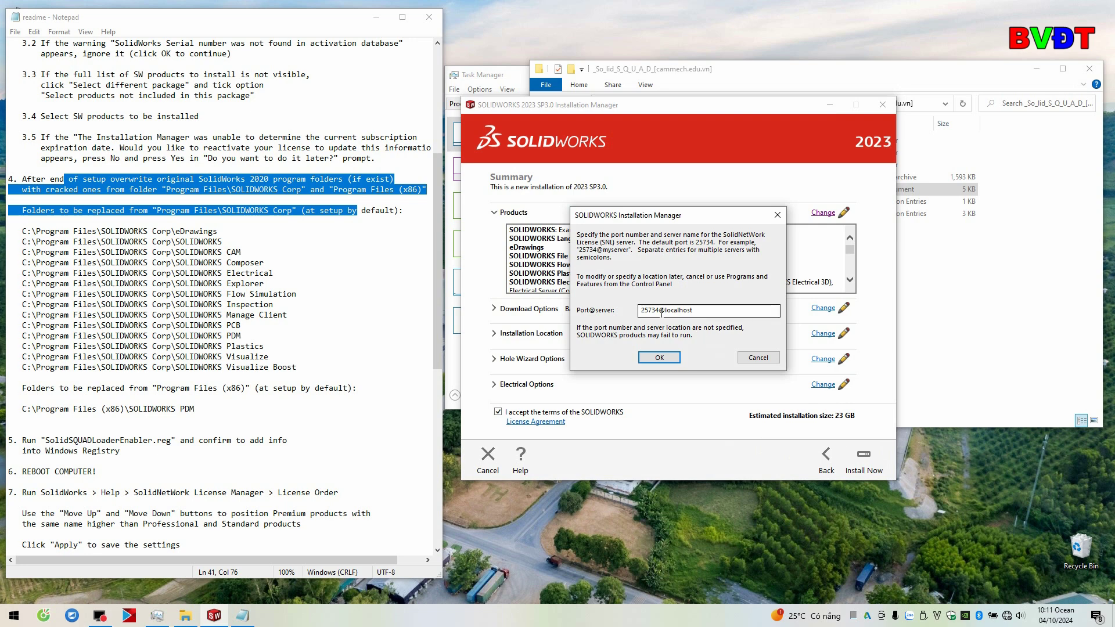
pyautogui.doubleClick(662, 312)
pyautogui.scroll(2, 300, 253)
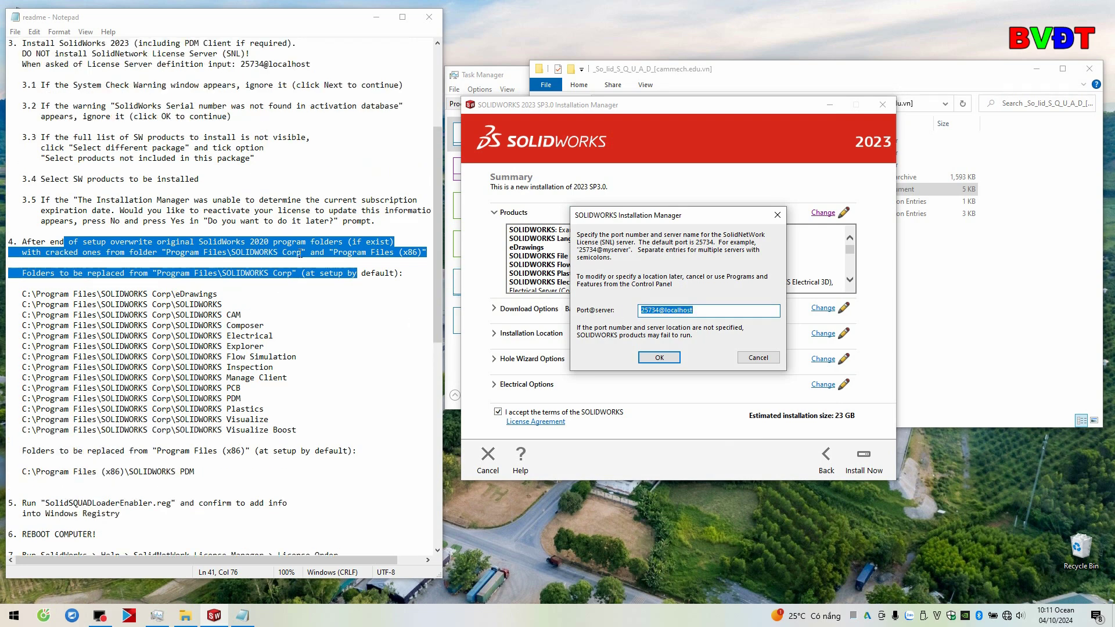
pyautogui.scroll(3, 302, 244)
pyautogui.doubleClick(245, 158)
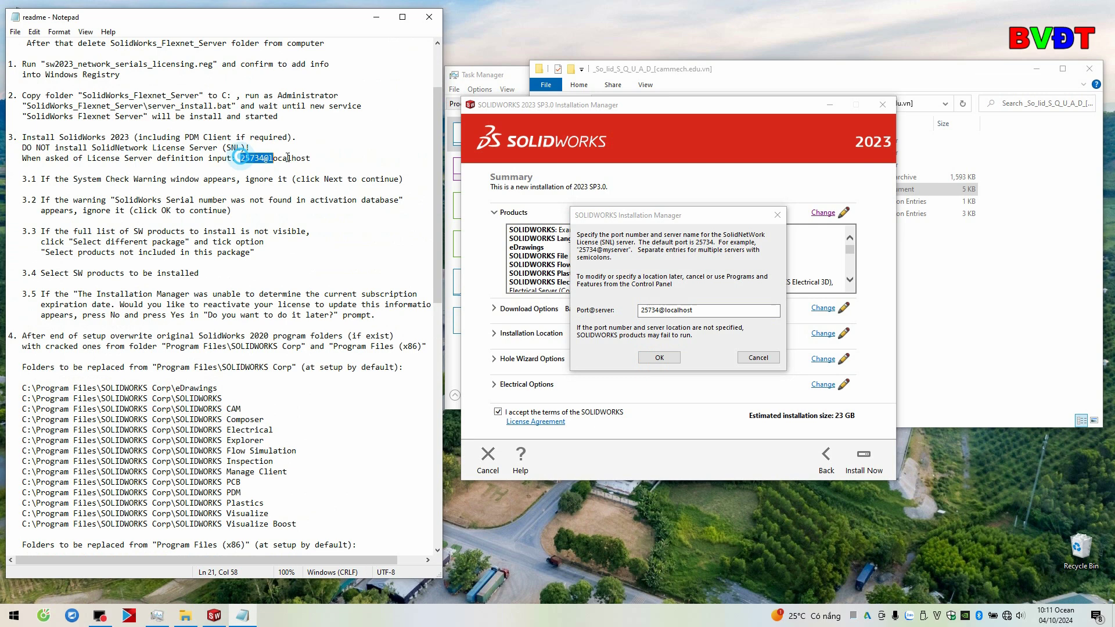
pyautogui.click(663, 361)
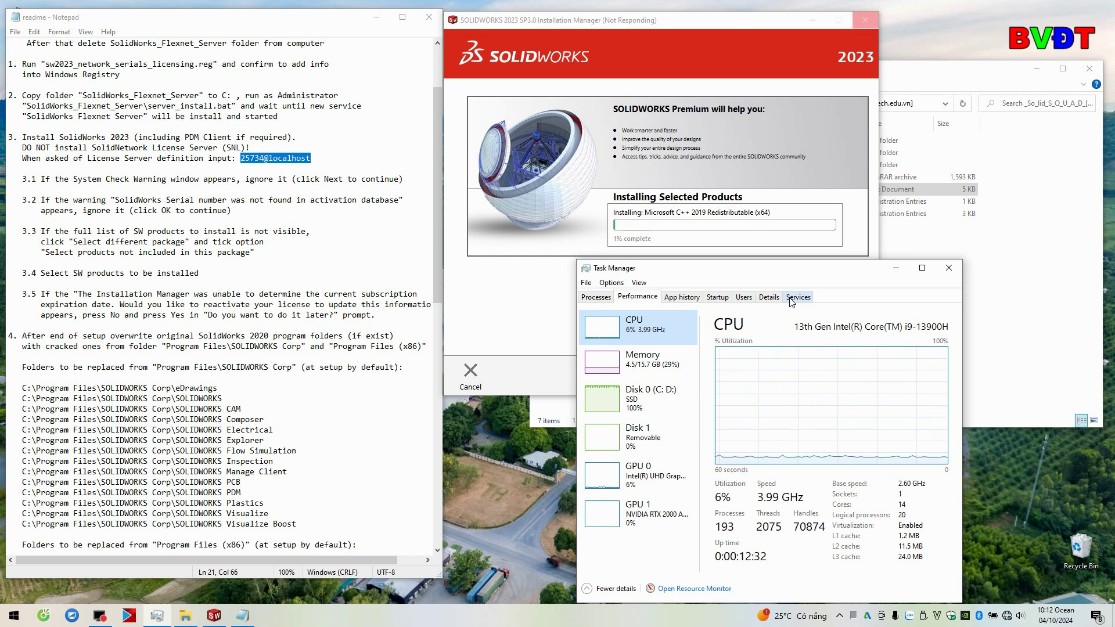
# Watch disk activity in Task Manager while the installation runs to completion
pyautogui.click(668, 406)
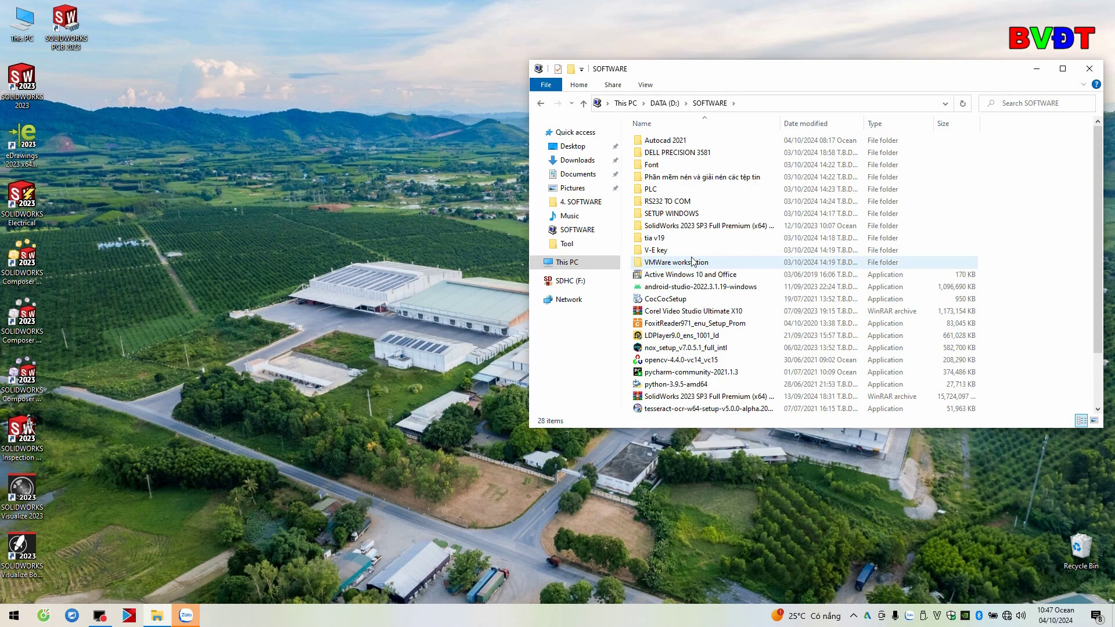
# Open the _So_lid_S_Q_U_A_D_[cammech.edu.vn] folder's readme and enlarge the Notepad window
pyautogui.doubleClick(690, 226)
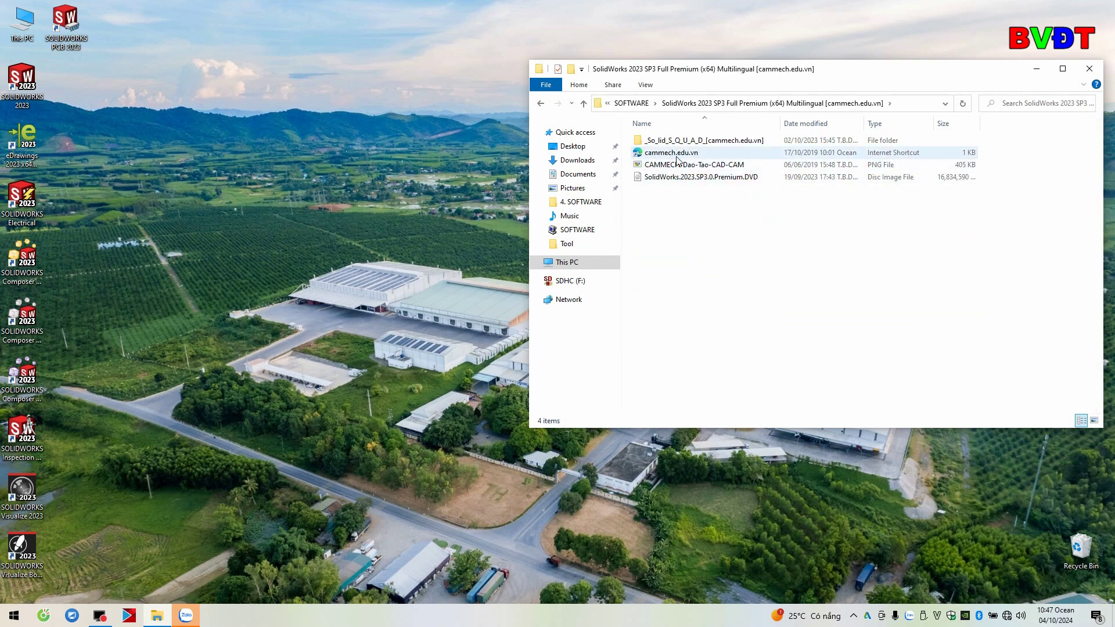
pyautogui.doubleClick(697, 143)
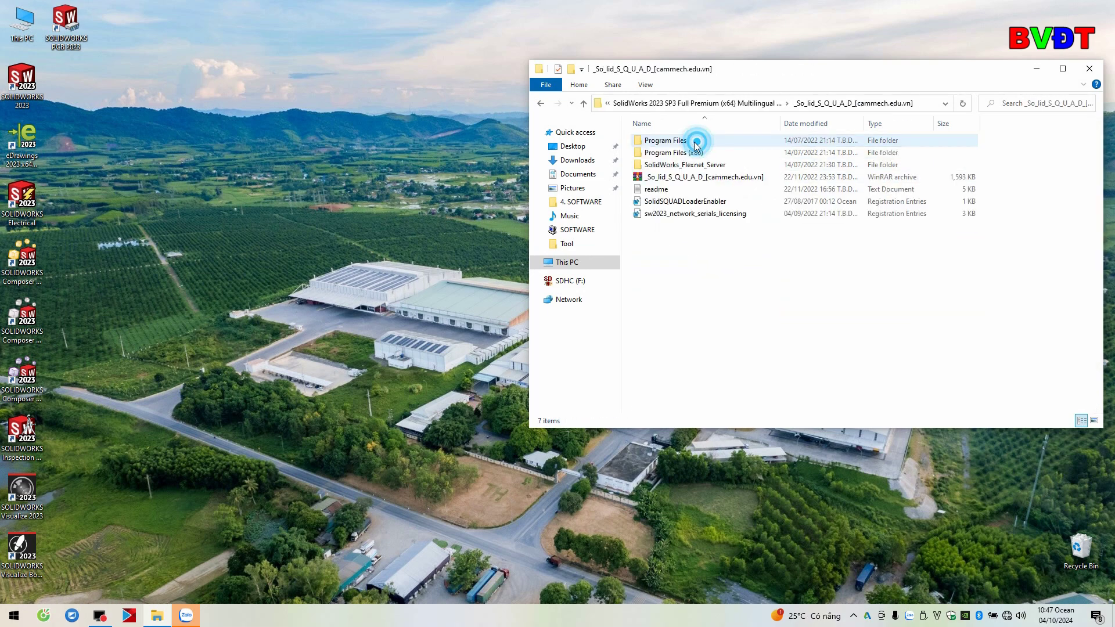
pyautogui.doubleClick(662, 190)
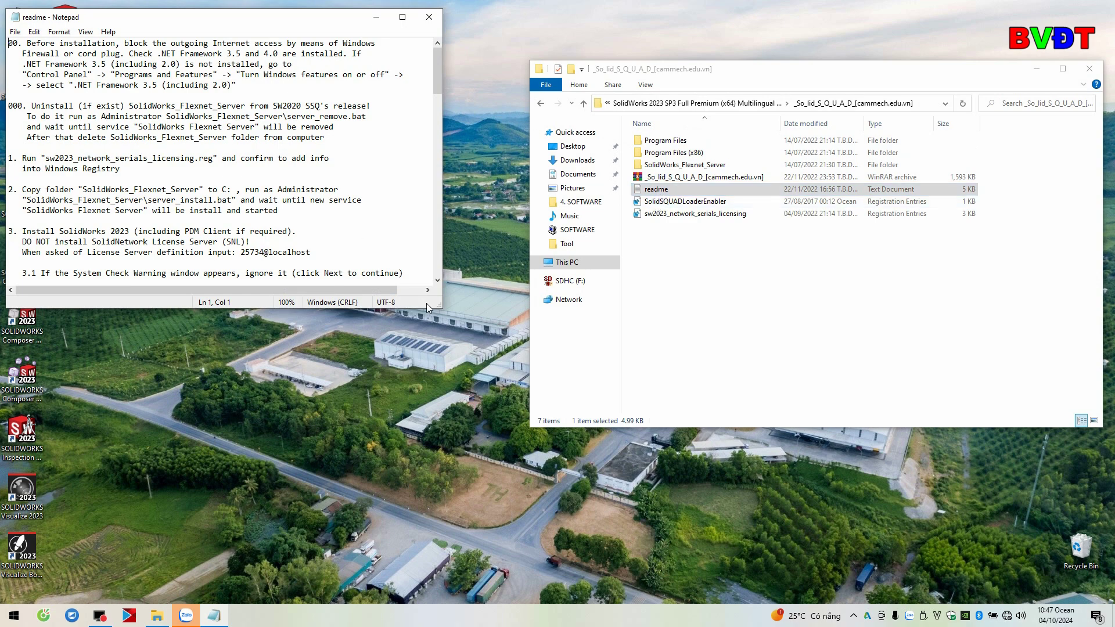
pyautogui.moveTo(440, 307); pyautogui.dragTo(493, 551)
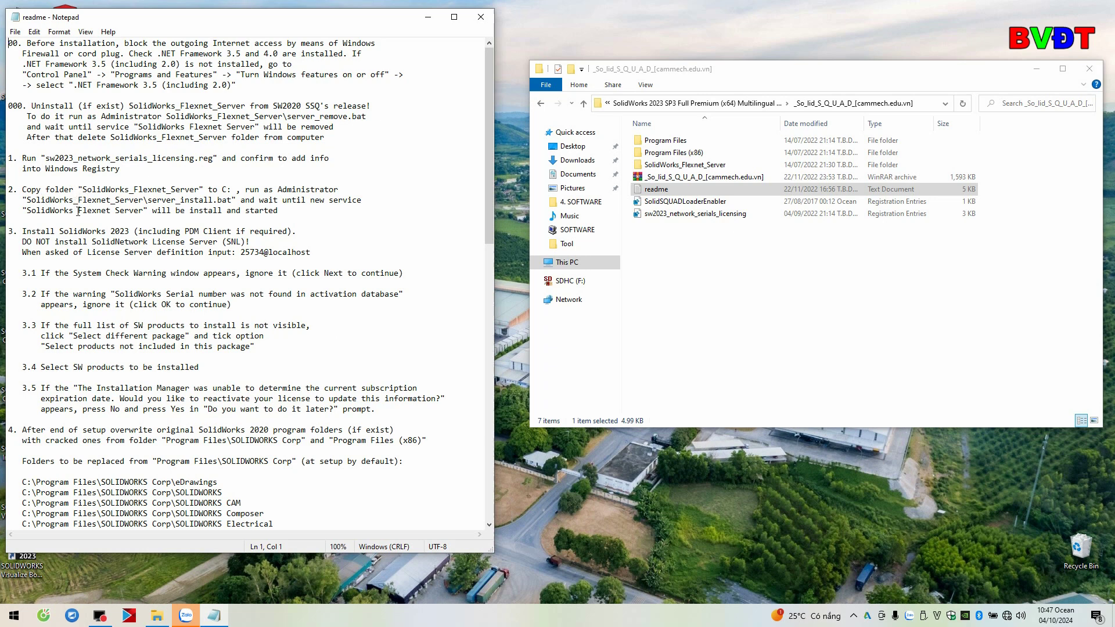
# Highlight the readme's missing product list note and step 4 on replacing folders
pyautogui.moveTo(85, 235); pyautogui.dragTo(144, 273)
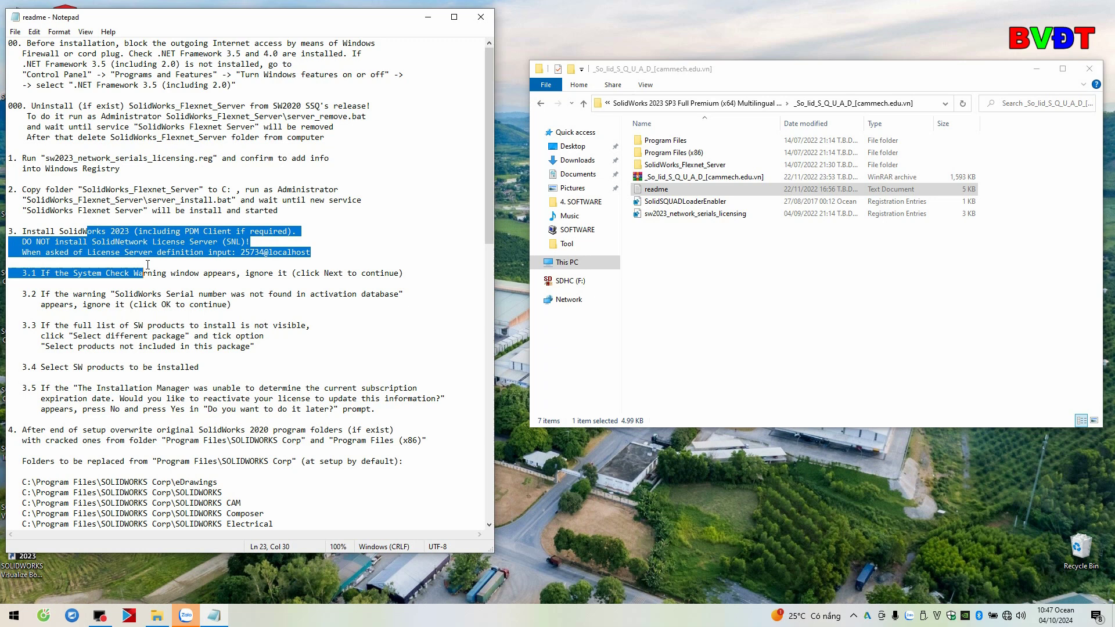
pyautogui.scroll(-2, 105, 244)
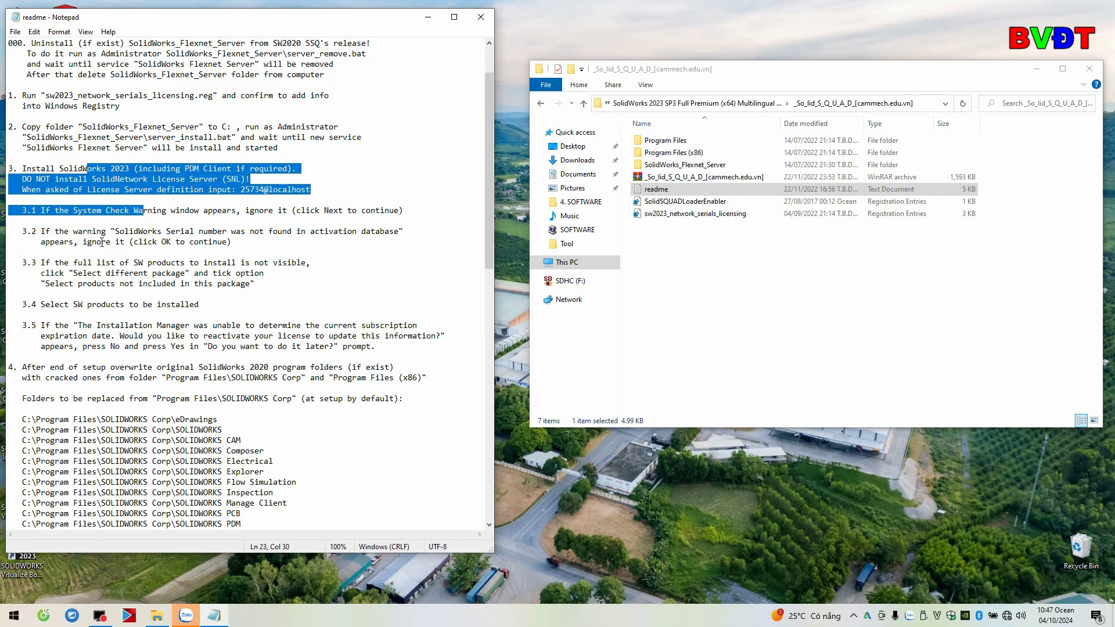
pyautogui.moveTo(94, 263); pyautogui.dragTo(180, 284)
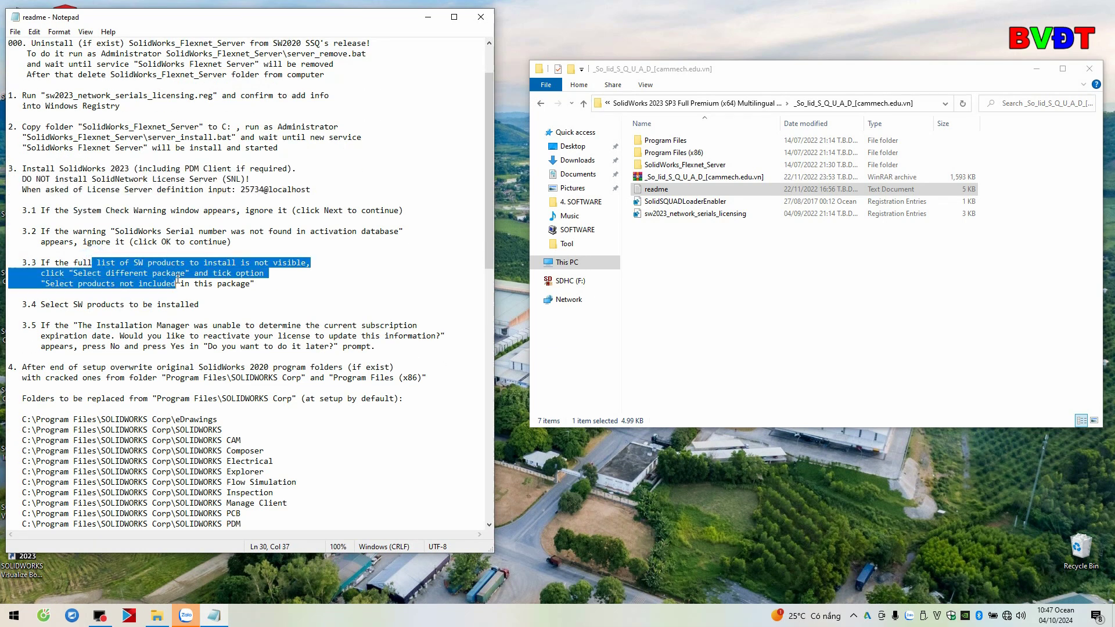
pyautogui.moveTo(78, 309); pyautogui.dragTo(209, 305)
pyautogui.scroll(-2, 209, 304)
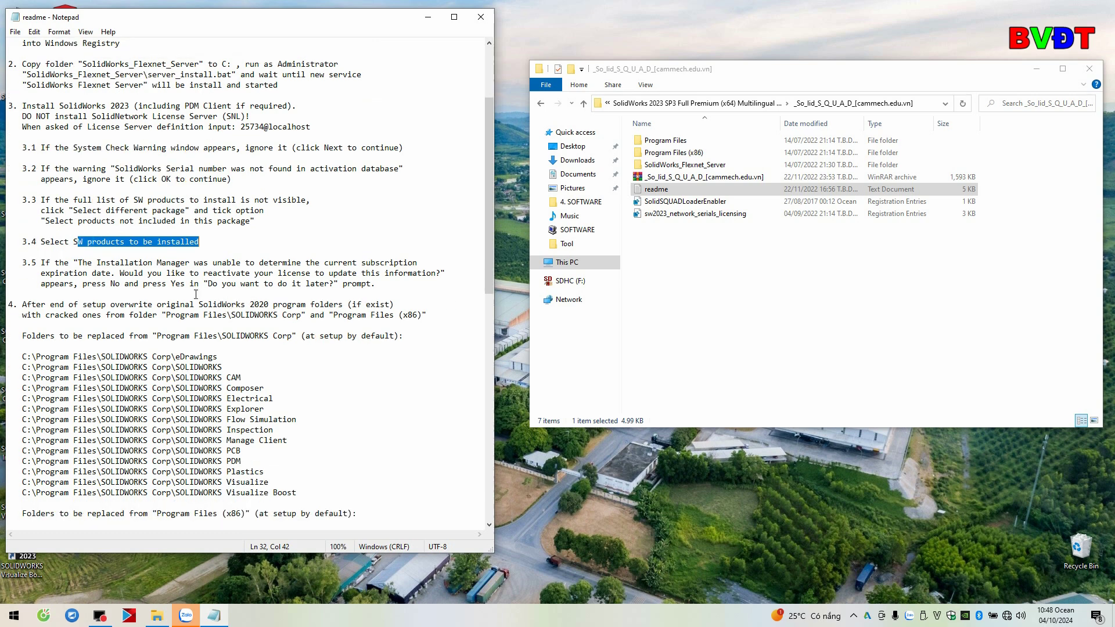
pyautogui.moveTo(95, 262); pyautogui.dragTo(308, 275)
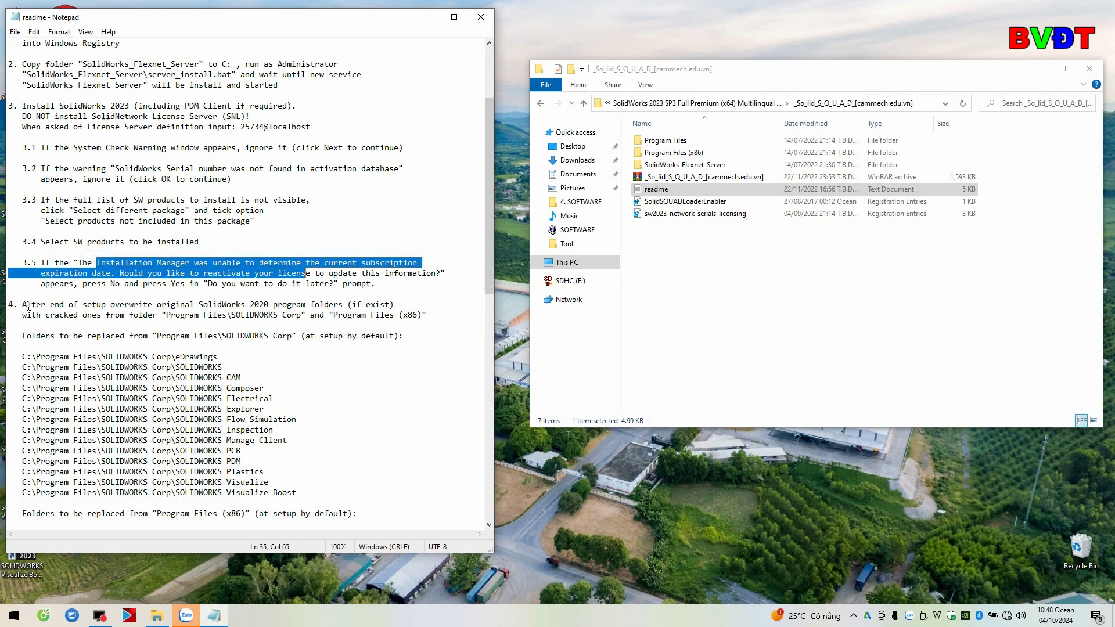
pyautogui.moveTo(28, 306); pyautogui.dragTo(288, 300)
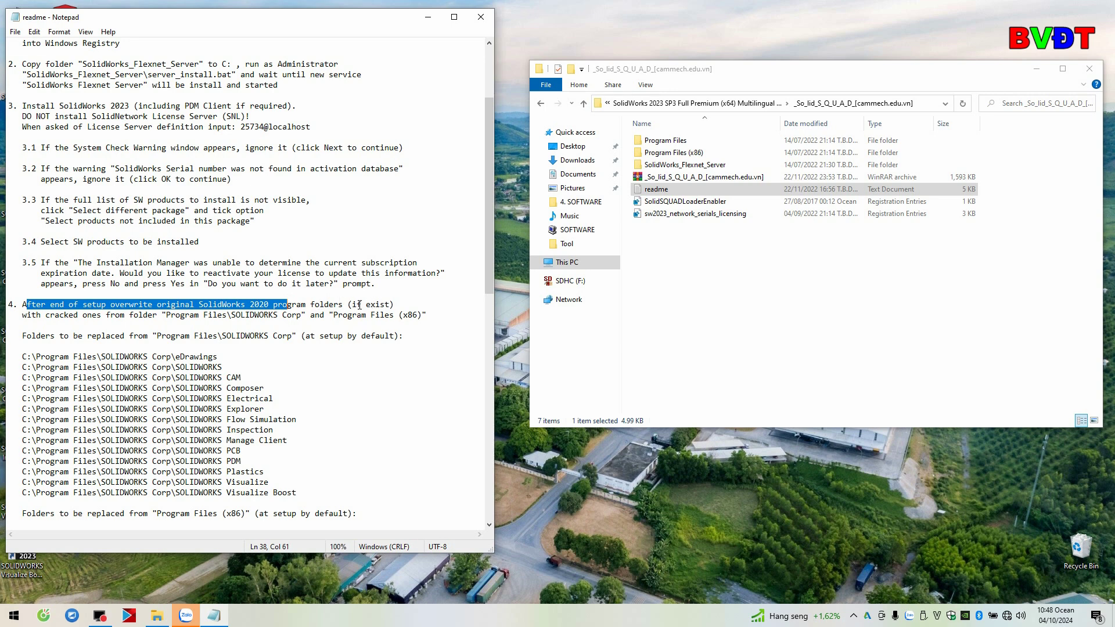
pyautogui.moveTo(359, 304); pyautogui.dragTo(388, 305)
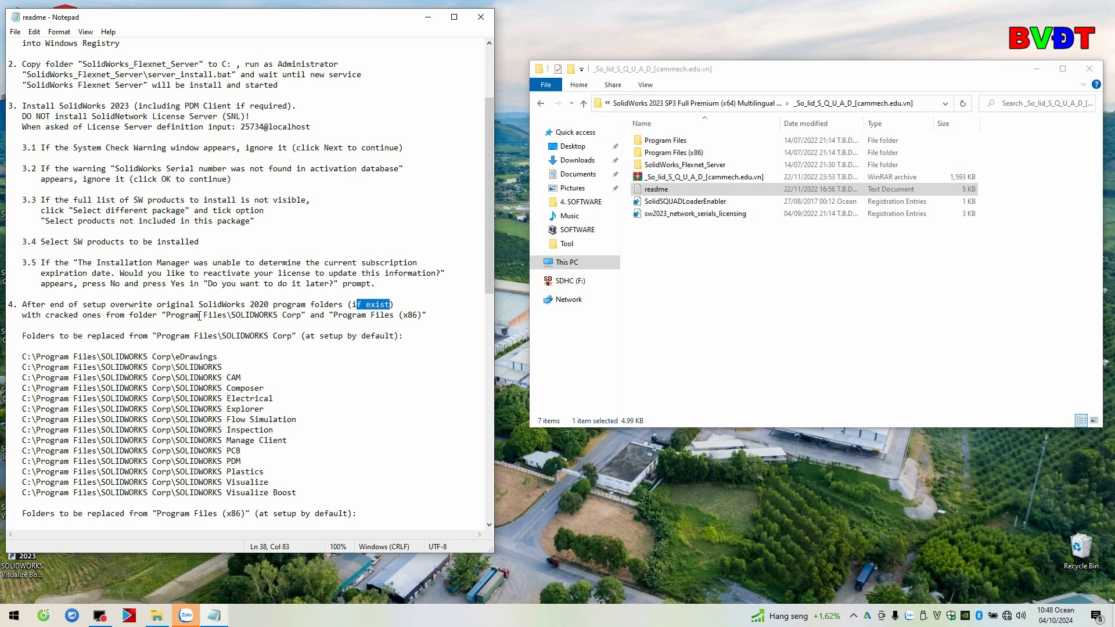
# Browse the package's Program Files and Program Files (x86) folders, then open This PC in a second Explorer
pyautogui.doubleClick(668, 141)
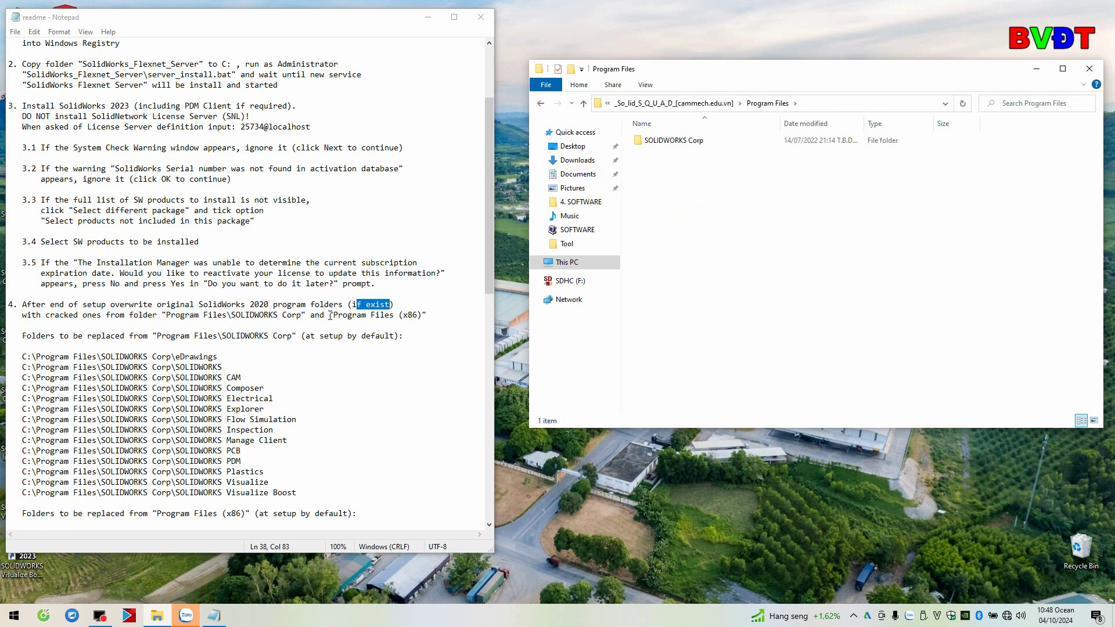
pyautogui.click(697, 104)
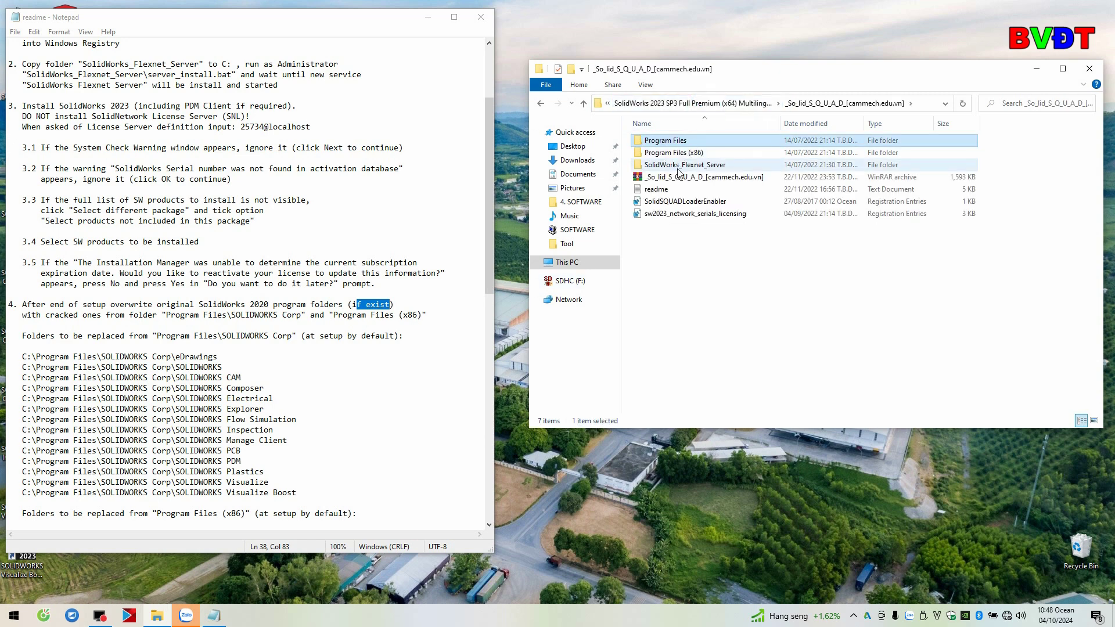
pyautogui.click(678, 155)
pyautogui.doubleClick(677, 154)
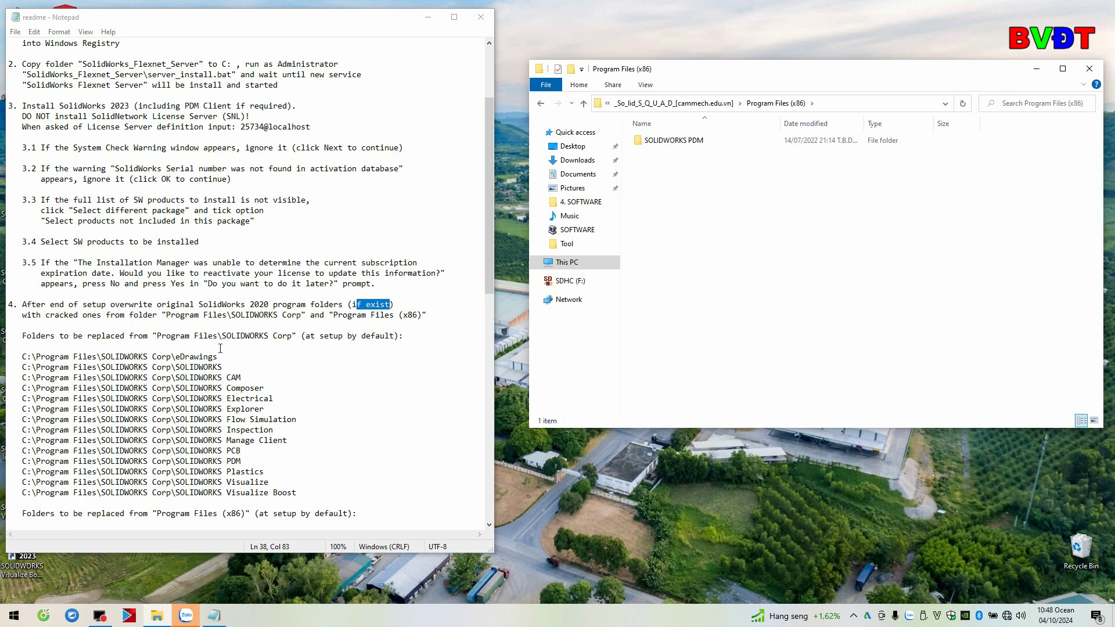
pyautogui.scroll(-3, 220, 348)
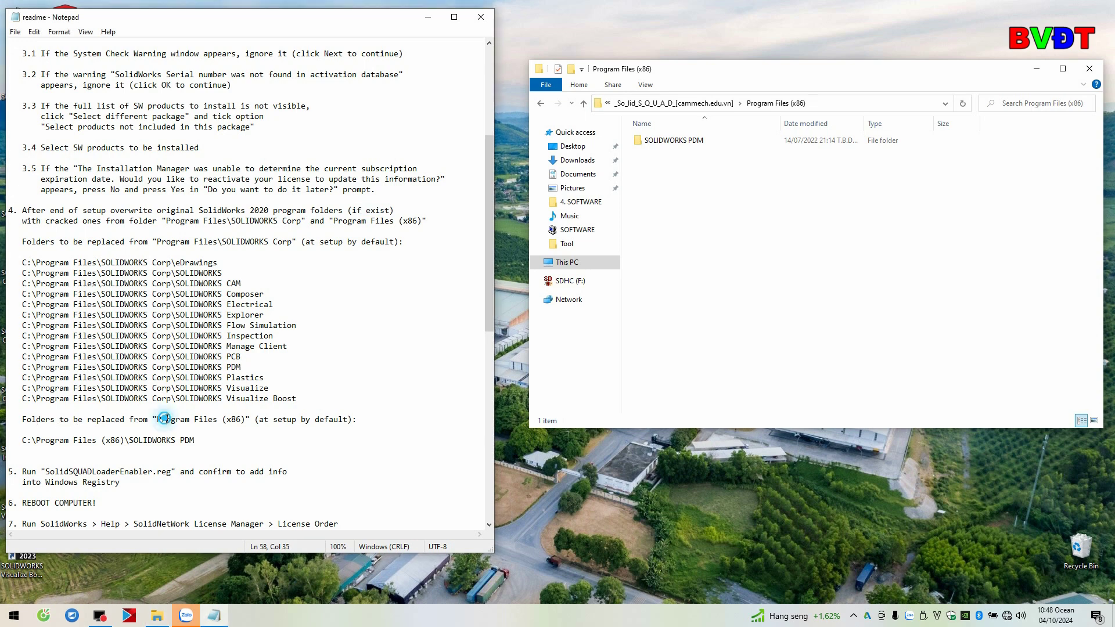
pyautogui.moveTo(166, 419); pyautogui.dragTo(259, 418)
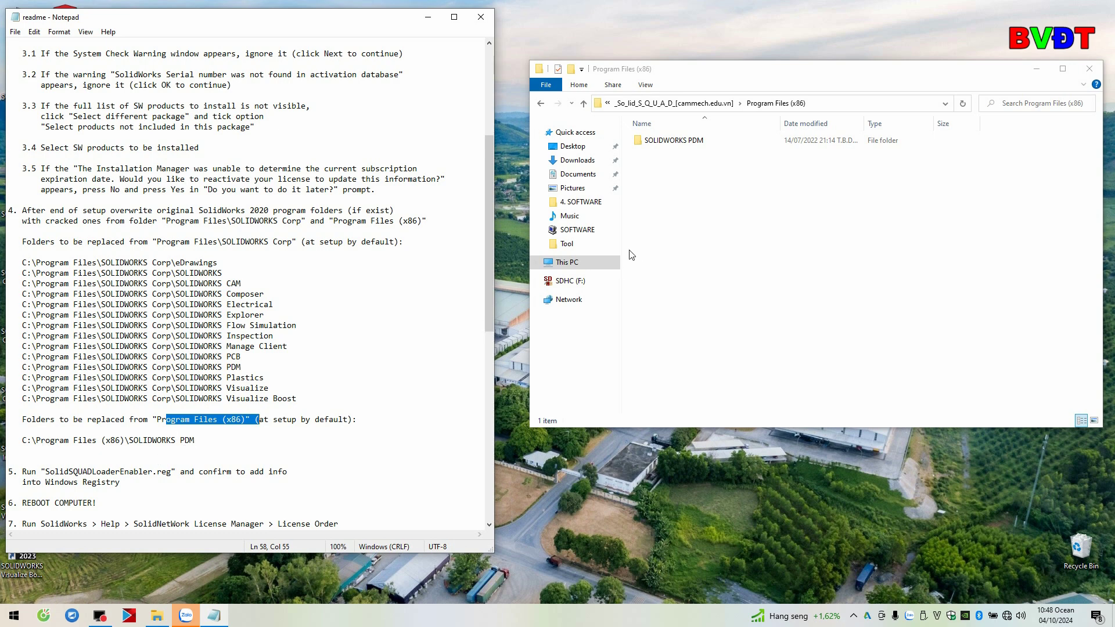
pyautogui.press('super+e')
# Copy the package's SOLIDWORKS Corp folder into C:\Program Files, replacing the installed one
pyautogui.doubleClick(227, 208)
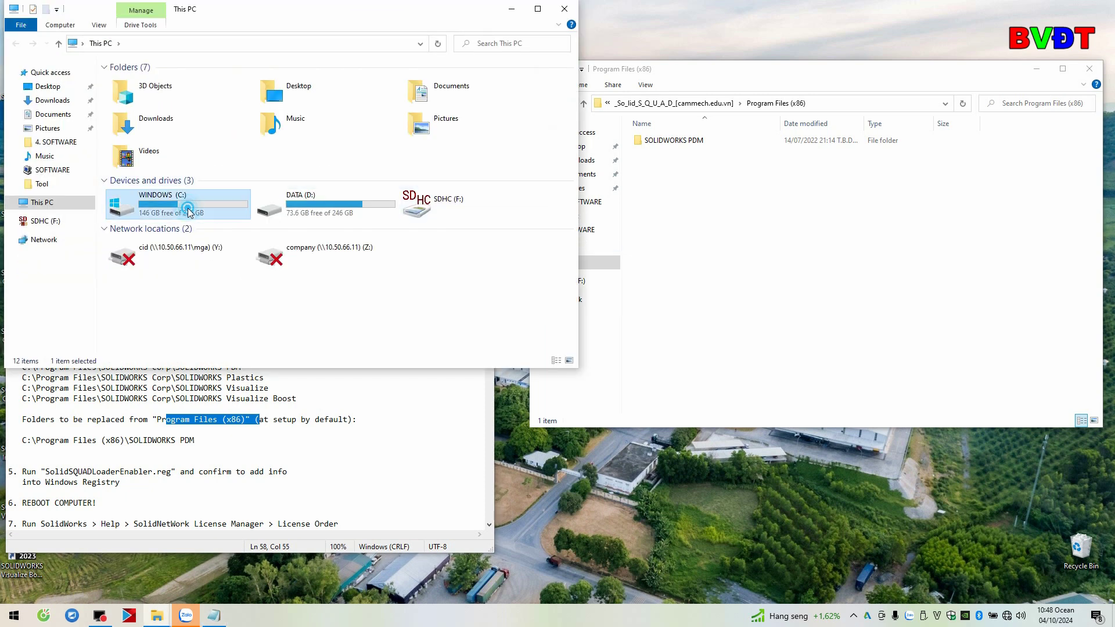
pyautogui.doubleClick(174, 120)
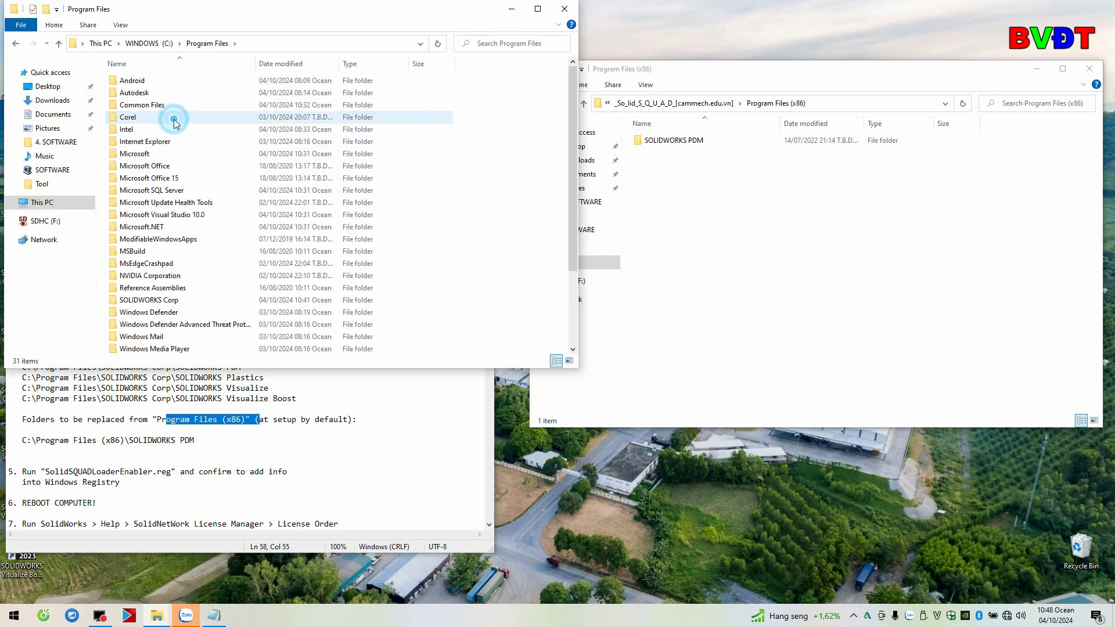
pyautogui.click(708, 104)
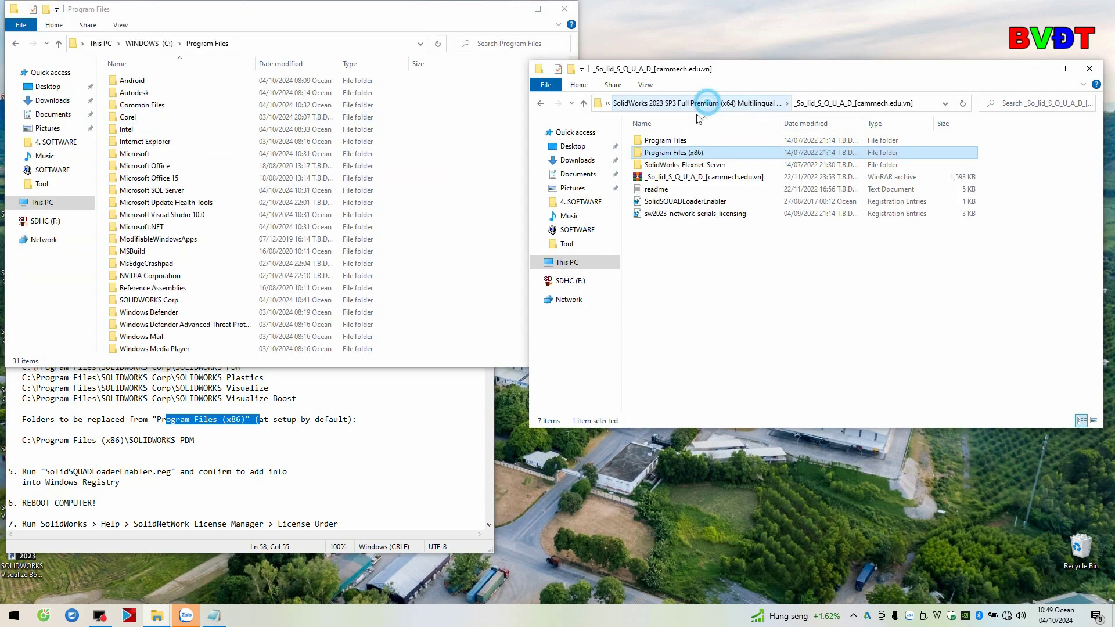
pyautogui.doubleClick(665, 140)
pyautogui.moveTo(674, 140); pyautogui.dragTo(479, 161)
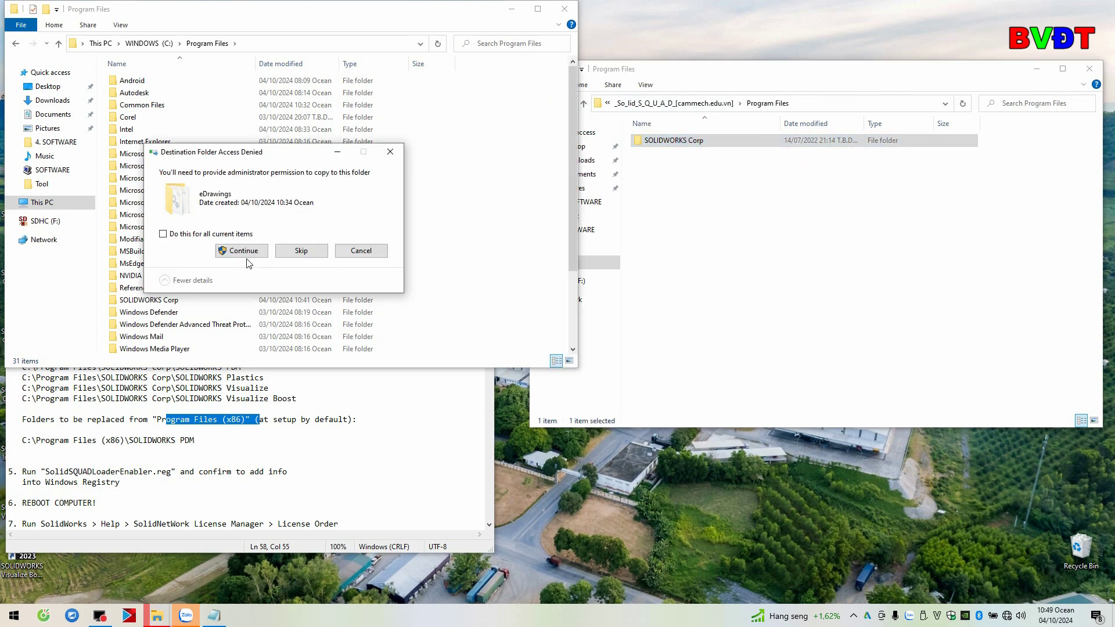
pyautogui.click(227, 251)
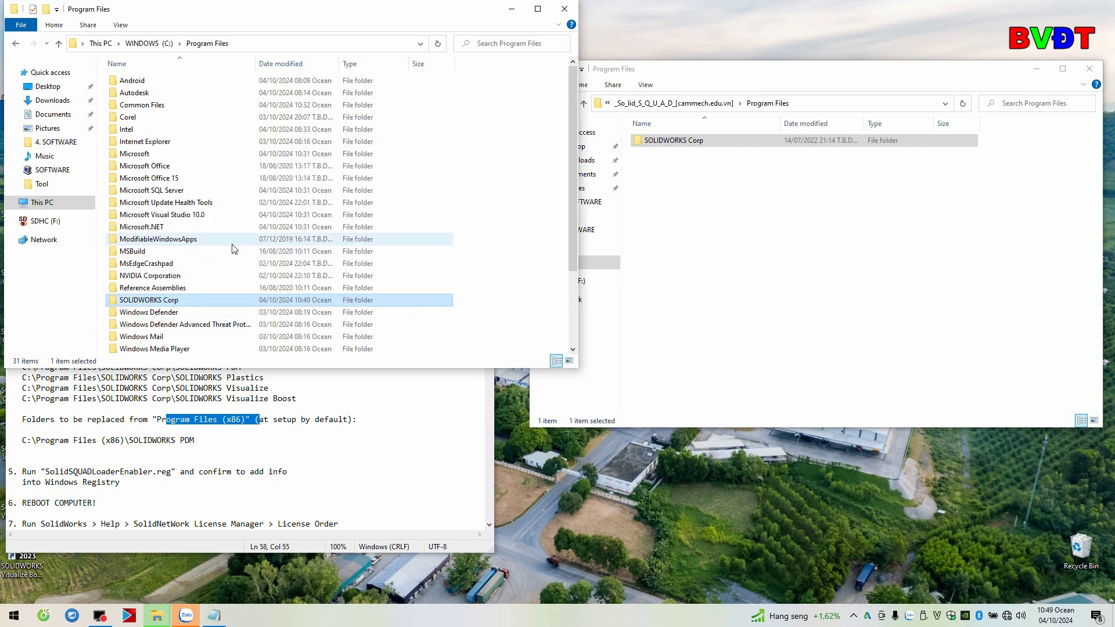
# Copy SOLIDWORKS PDM from the package into C:\Program Files (x86)
pyautogui.click(153, 44)
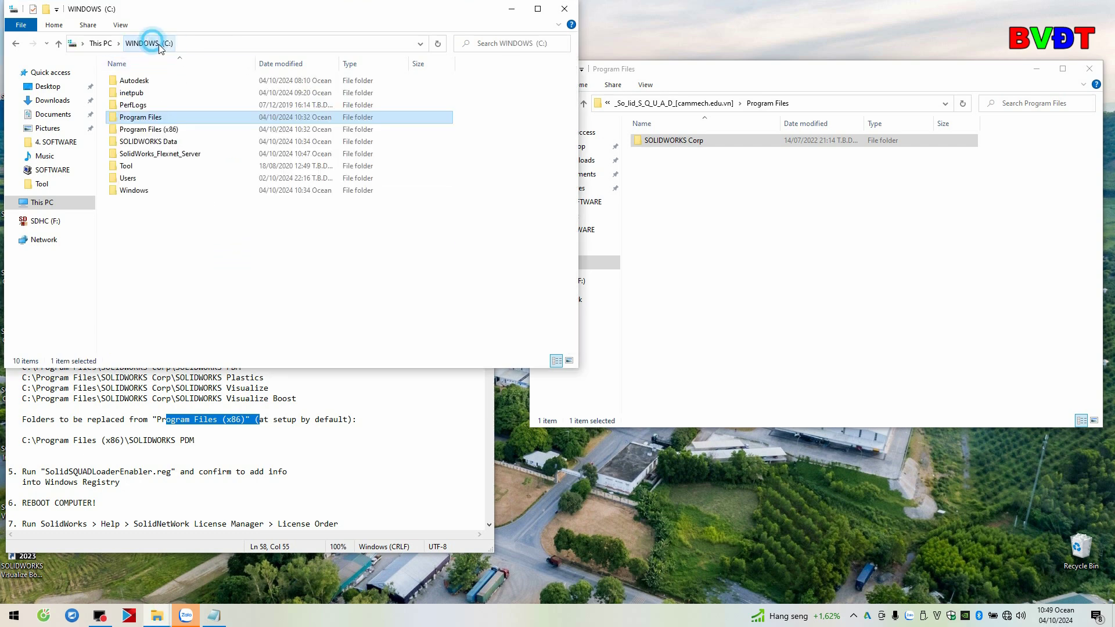
pyautogui.doubleClick(151, 129)
pyautogui.click(674, 103)
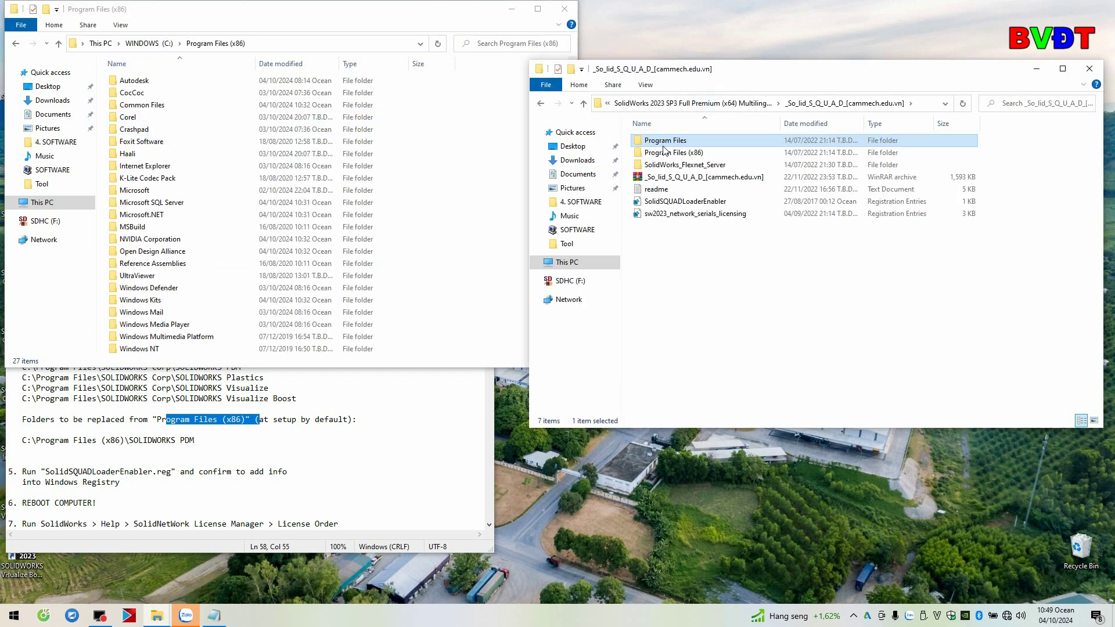
pyautogui.doubleClick(668, 152)
pyautogui.moveTo(674, 141); pyautogui.dragTo(494, 149)
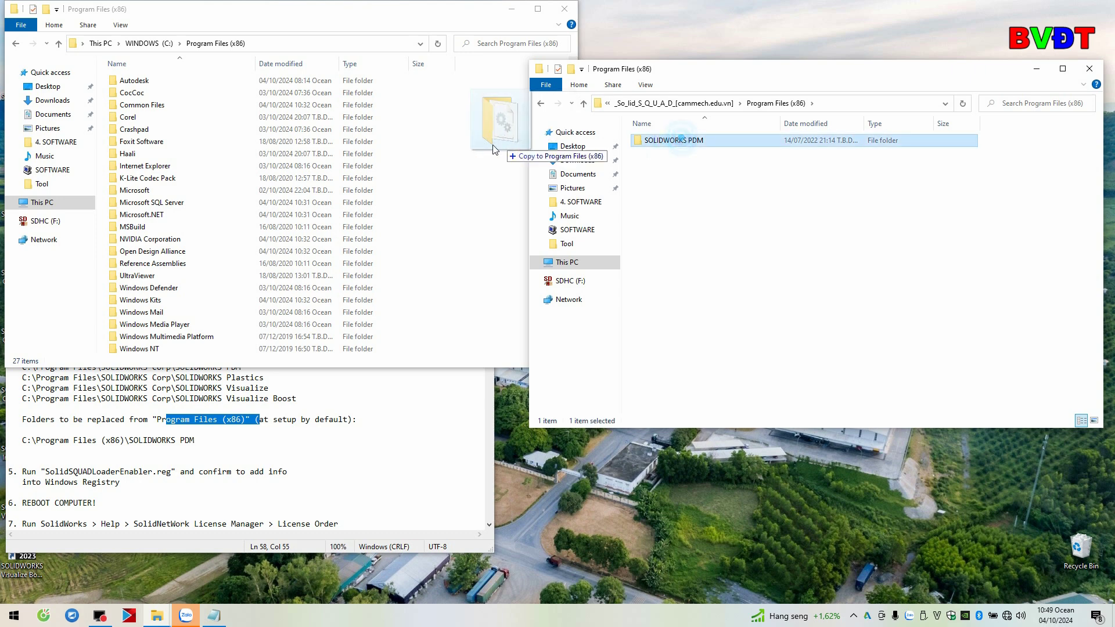
pyautogui.click(526, 229)
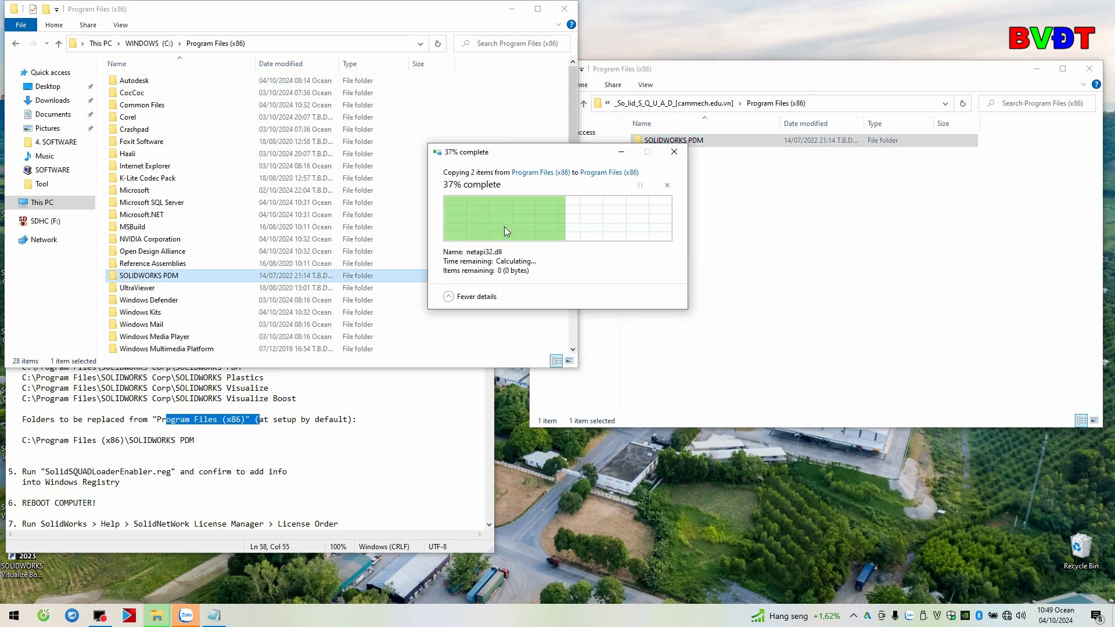
pyautogui.click(694, 105)
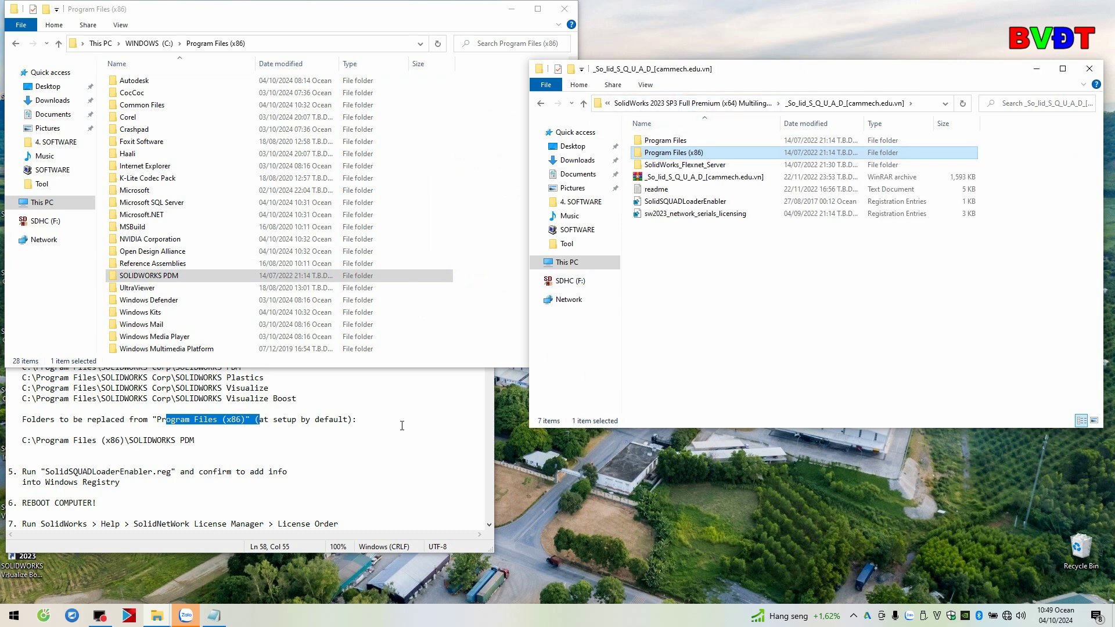
pyautogui.click(363, 440)
# Scroll the readme to step 5 and highlight the registry file name
pyautogui.scroll(-1, 265, 442)
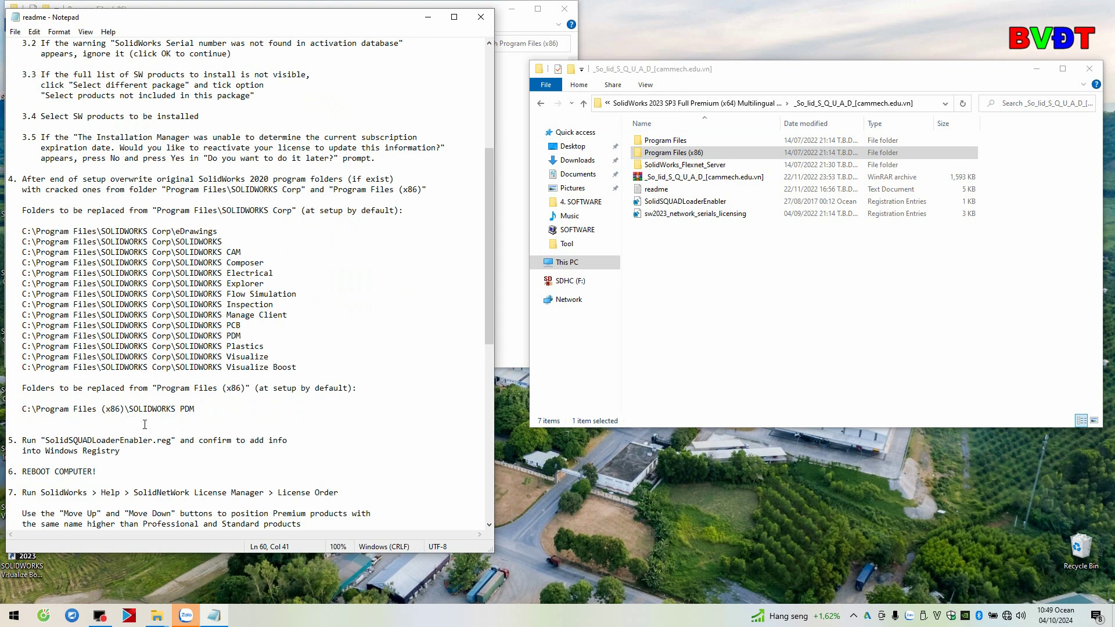
pyautogui.scroll(-2, 171, 415)
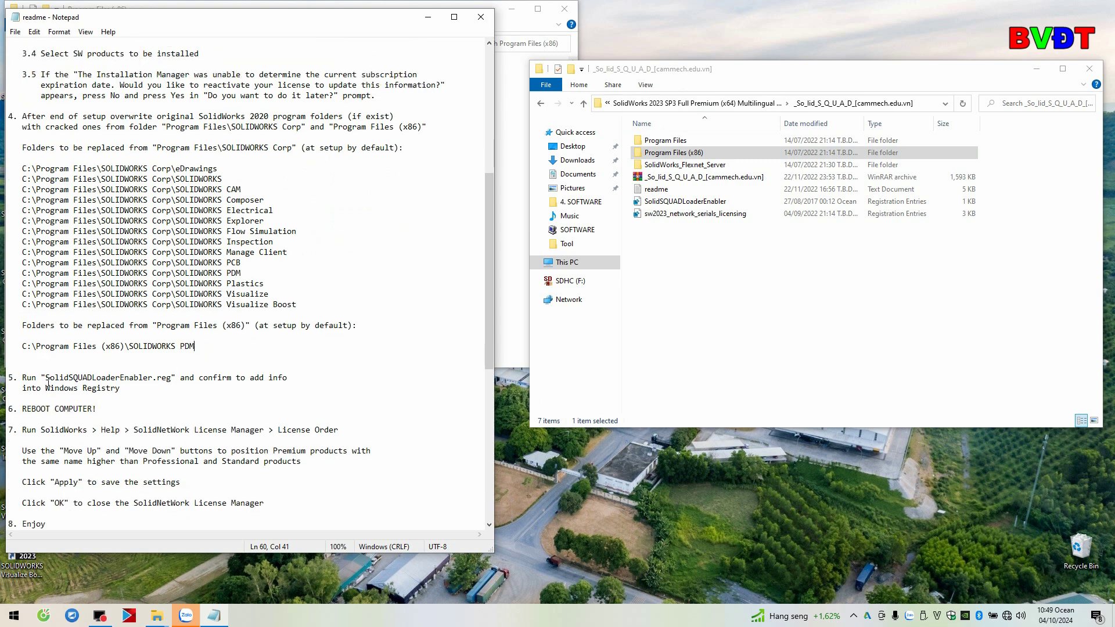
pyautogui.moveTo(45, 379); pyautogui.dragTo(165, 372)
pyautogui.hotkey('shift', 'Home')
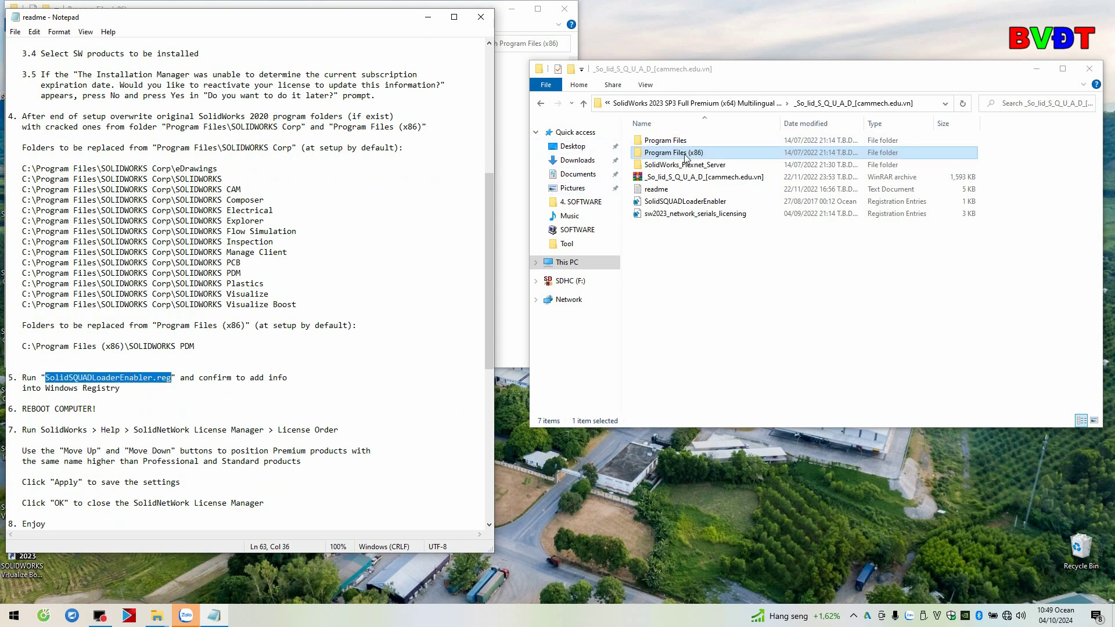
# Merge SolidSQUADLoaderEnabler.reg into the registry, approving the prompts and closing the success message
pyautogui.click(685, 203)
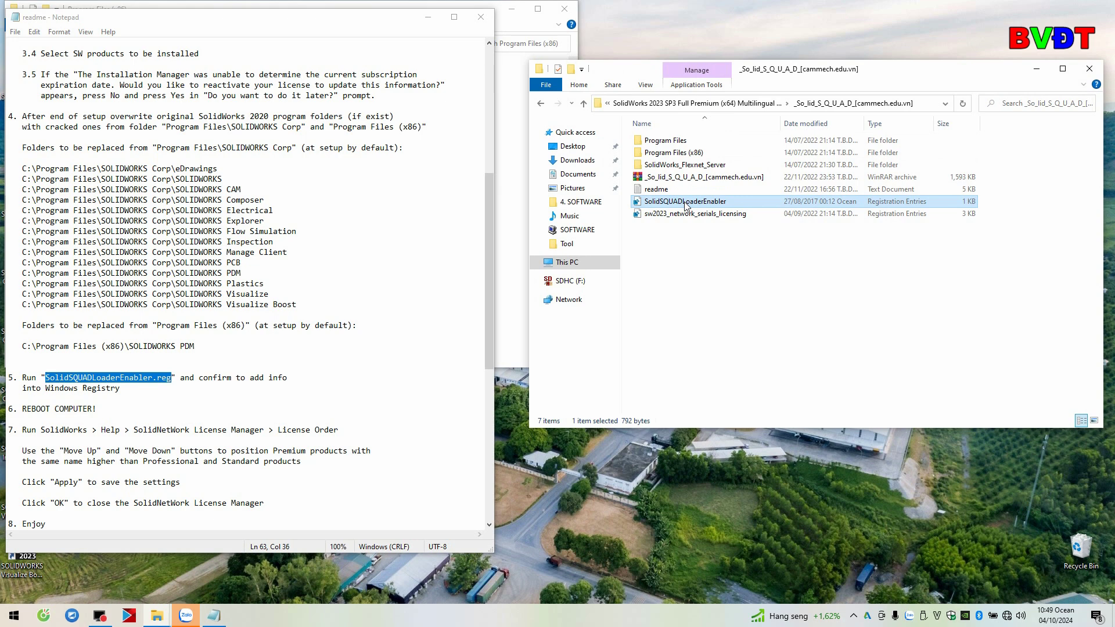
pyautogui.rightClick(686, 205)
pyautogui.click(706, 211)
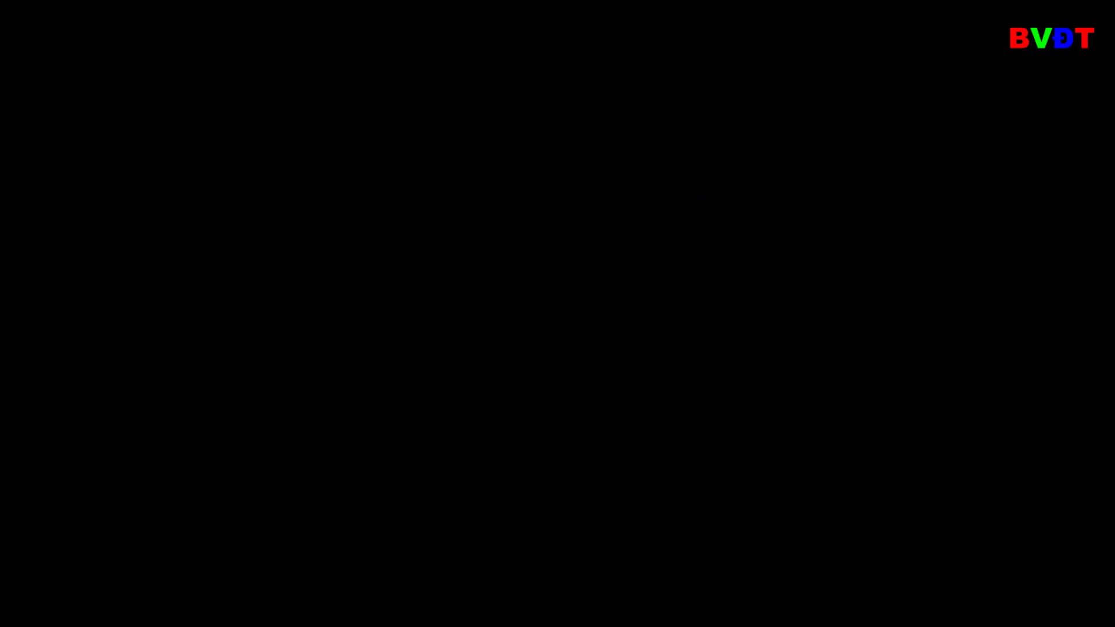
pyautogui.click(583, 363)
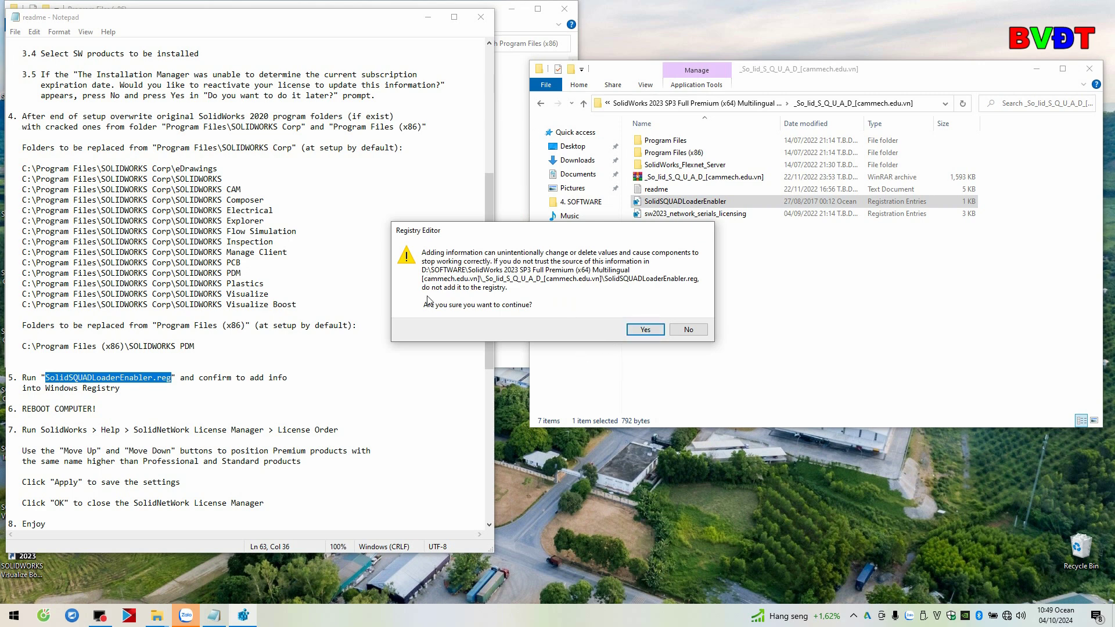
pyautogui.click(630, 329)
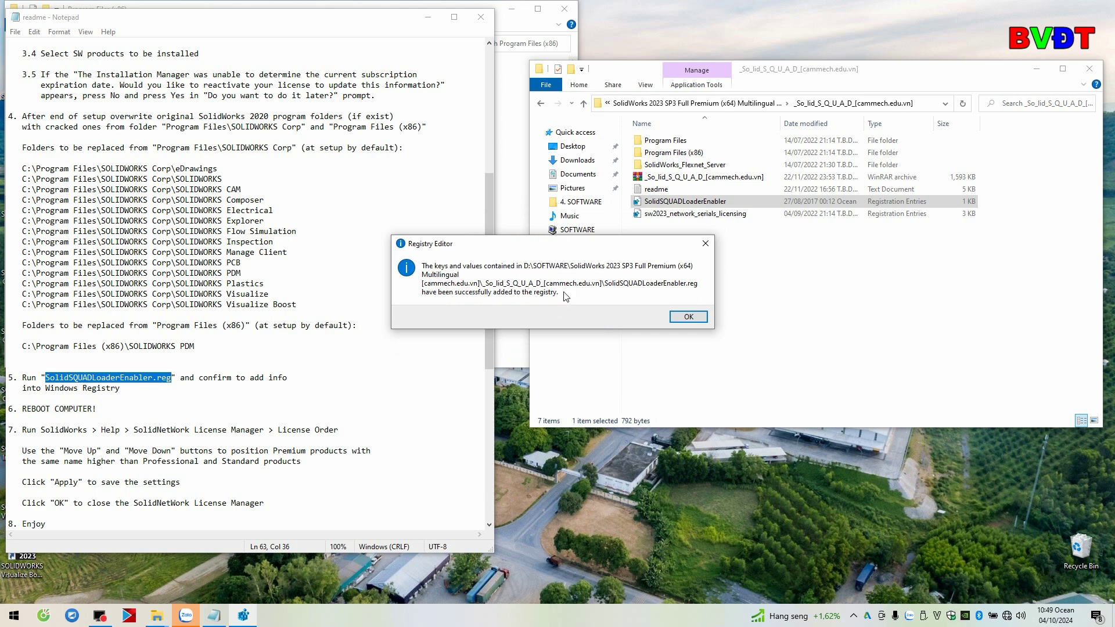
pyautogui.click(688, 317)
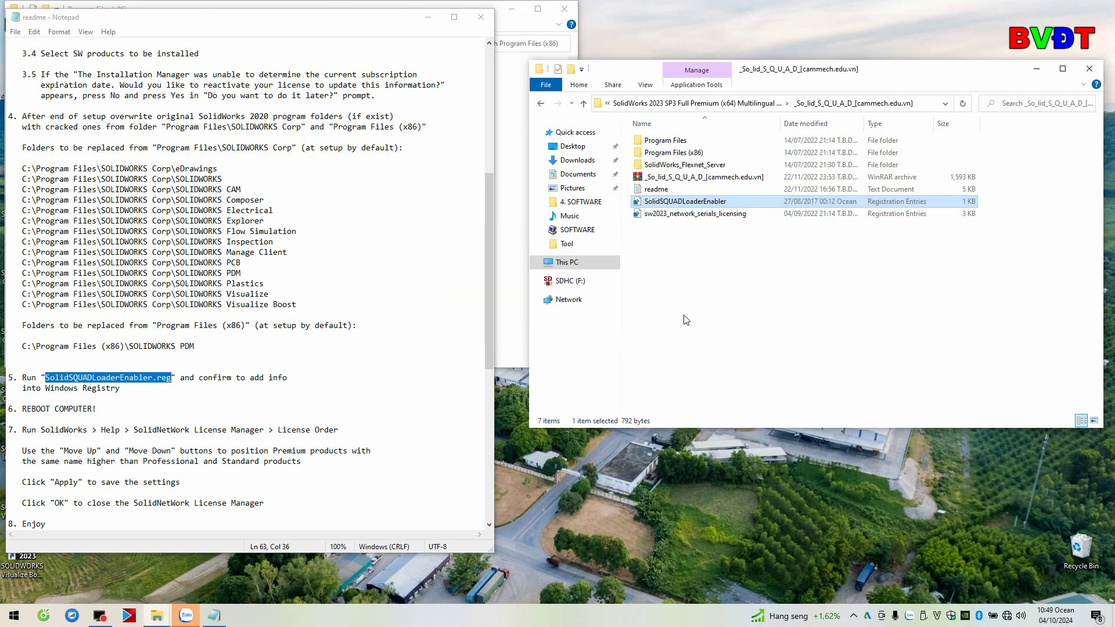
pyautogui.scroll(-2, 244, 375)
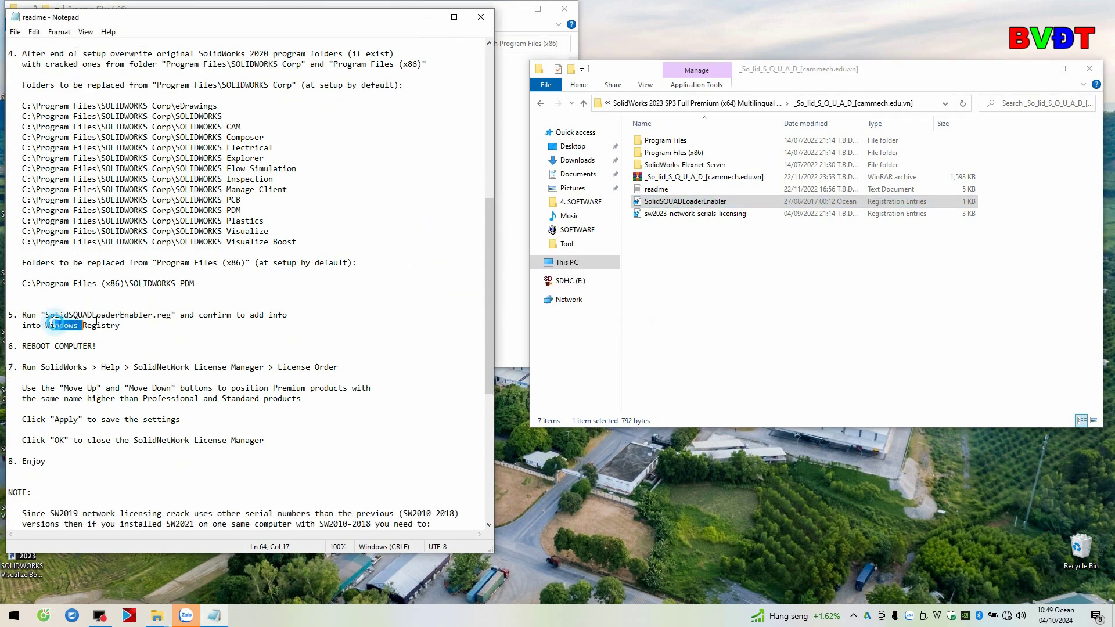
# Highlight the reboot step and the license manager License Order path in the readme
pyautogui.moveTo(41, 347); pyautogui.dragTo(102, 345)
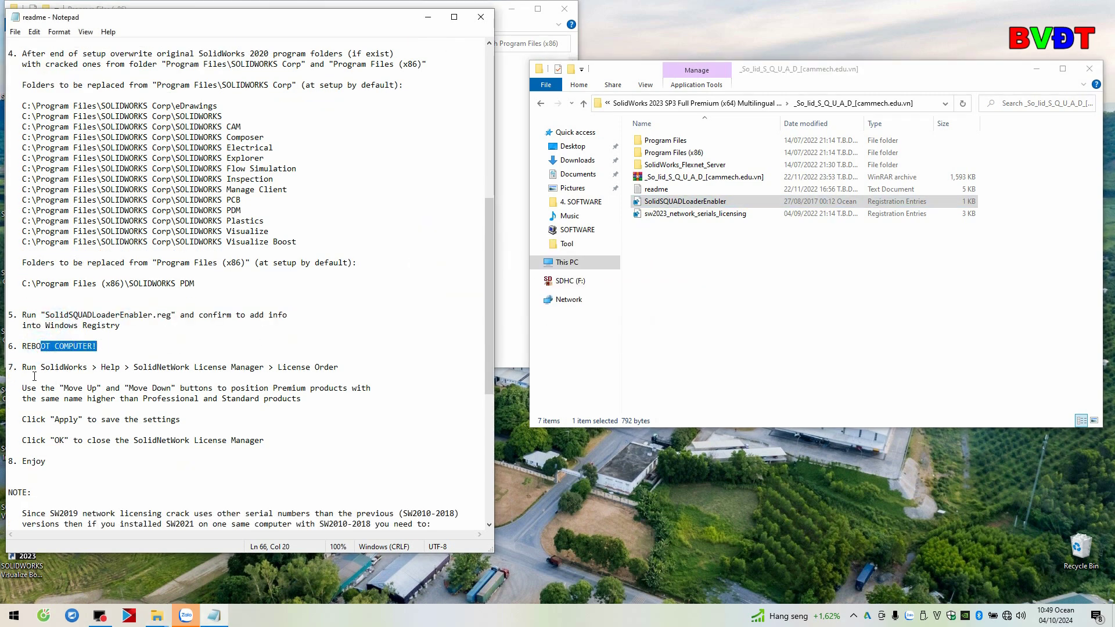
pyautogui.moveTo(23, 367); pyautogui.dragTo(157, 368)
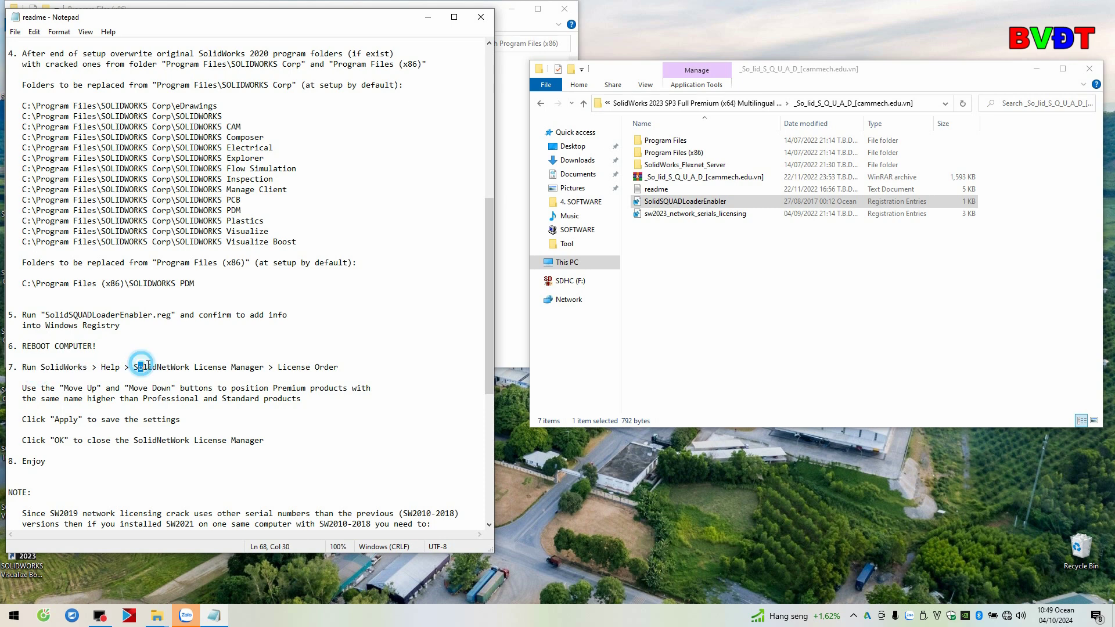
pyautogui.moveTo(307, 368); pyautogui.dragTo(340, 367)
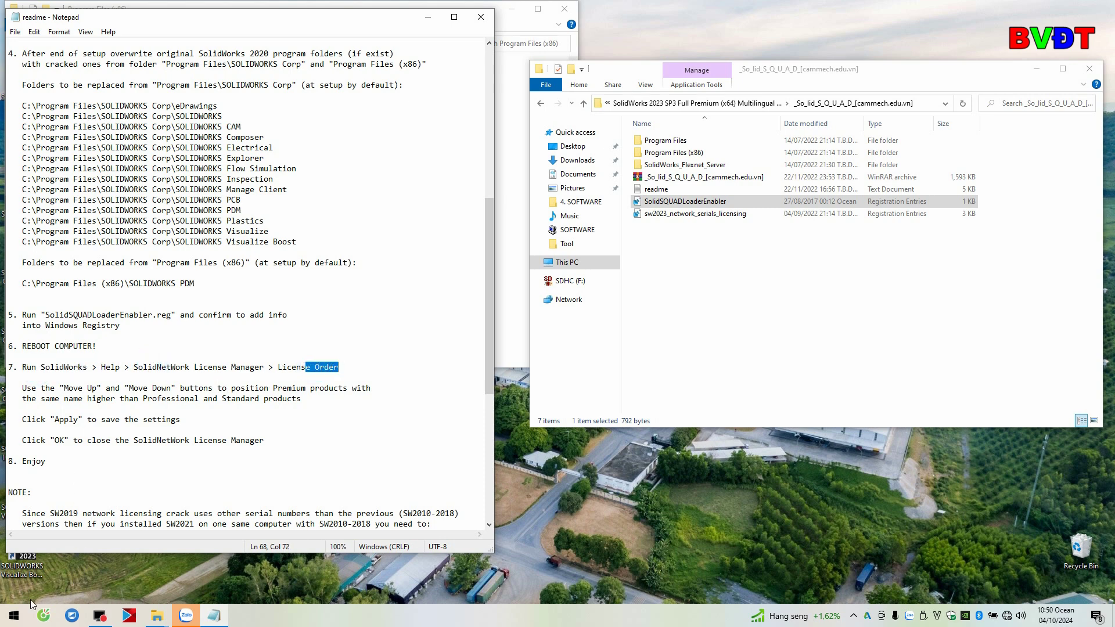
# Move the readme aside and launch SOLIDWORKS 2023 from its desktop shortcut
pyautogui.click(19, 618)
pyautogui.write('so')
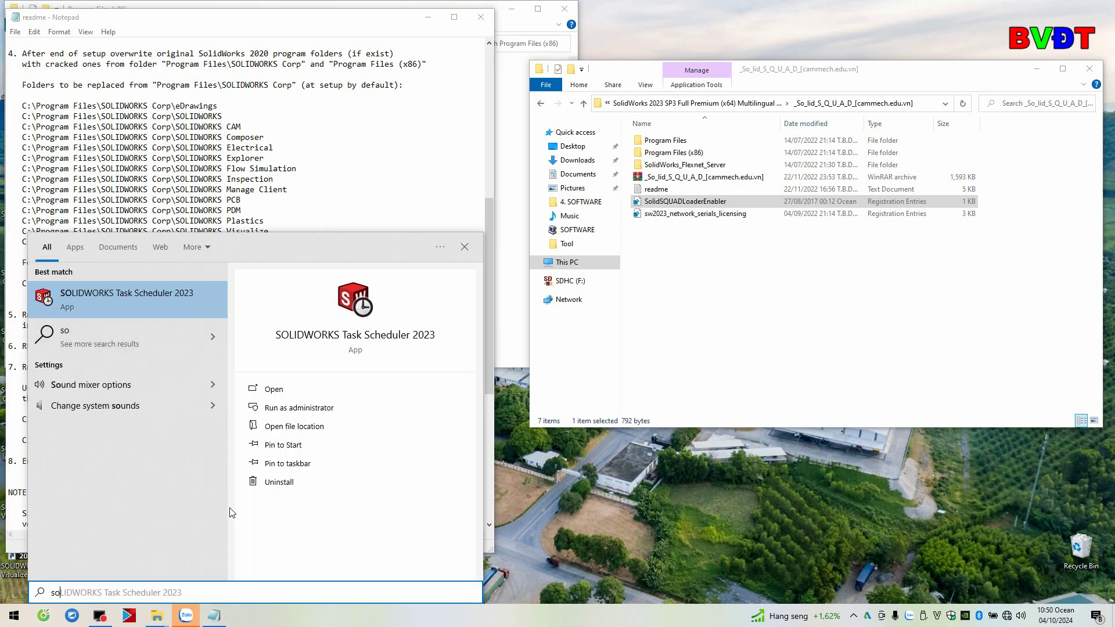
pyautogui.click(673, 529)
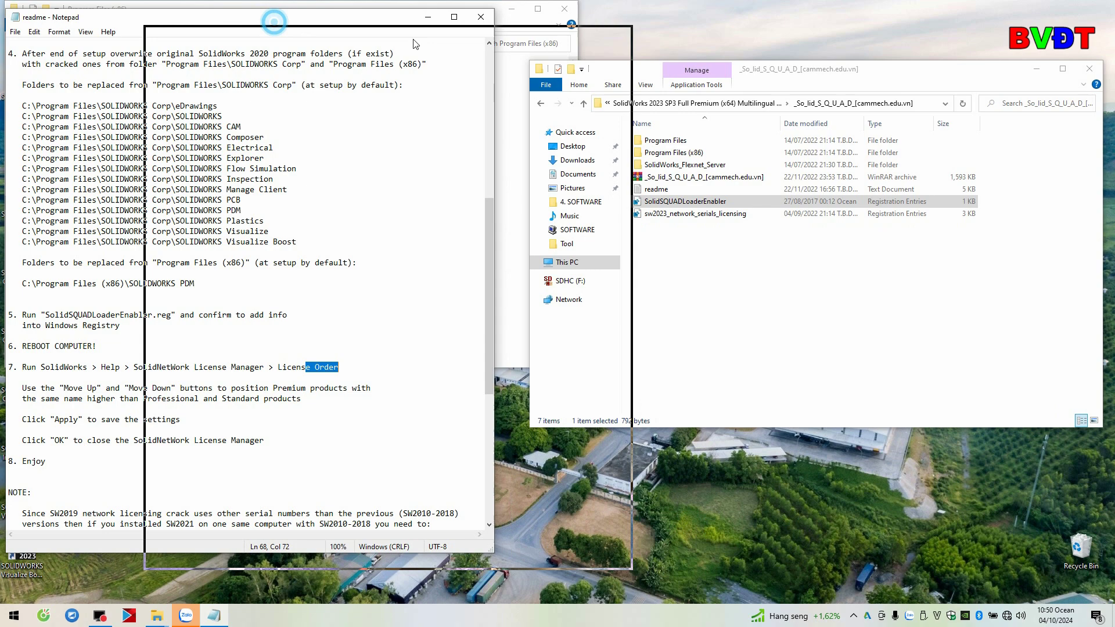
pyautogui.moveTo(272, 18); pyautogui.dragTo(413, 34)
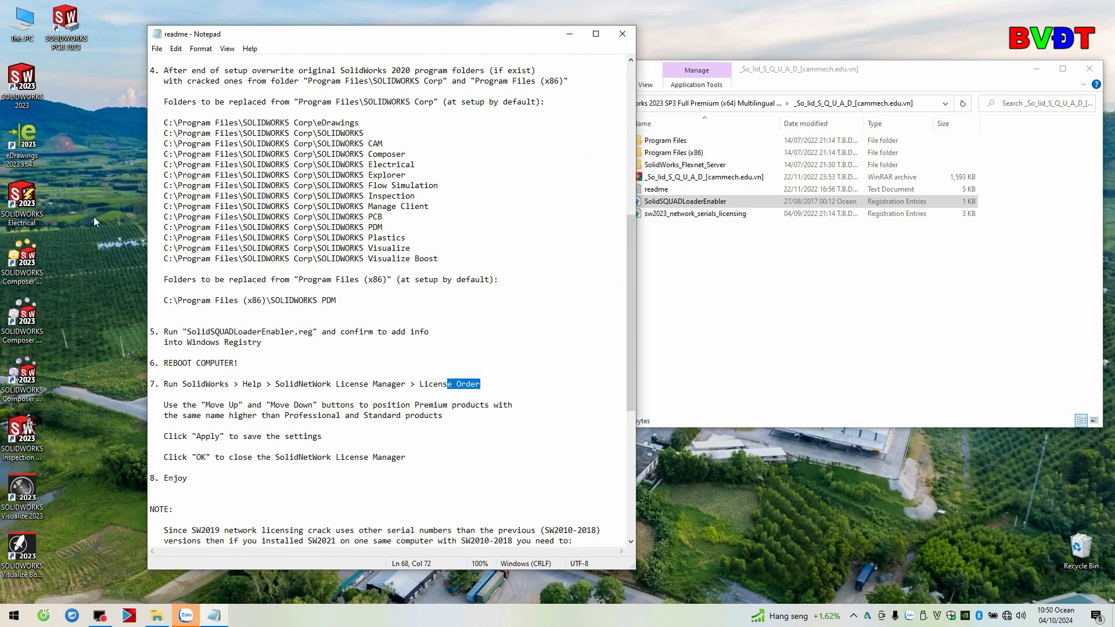
pyautogui.click(47, 85)
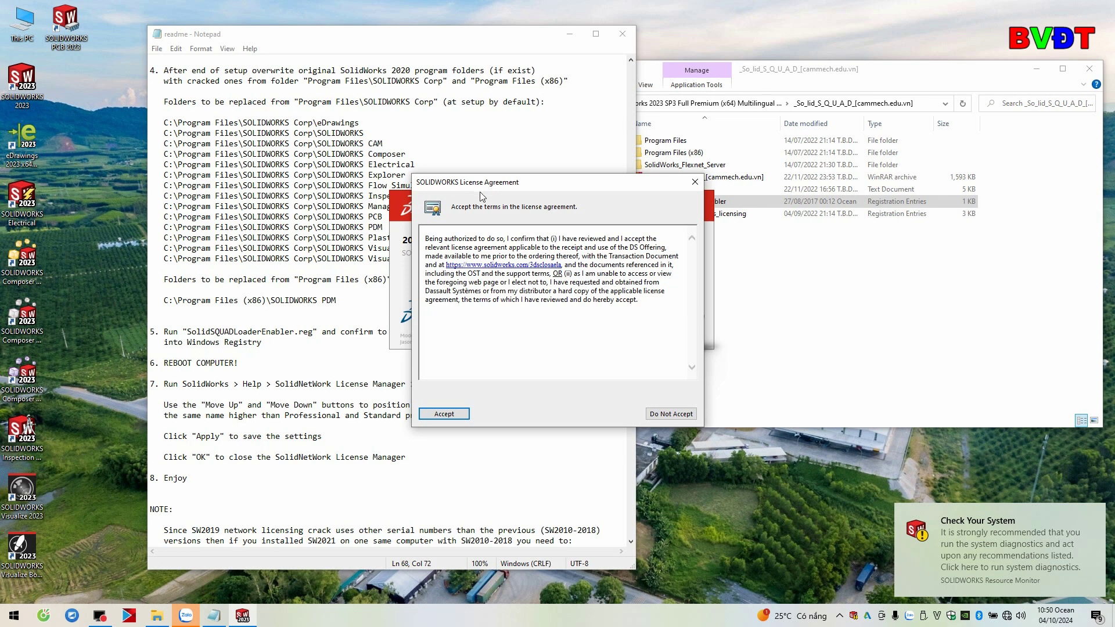
# Accept the licence agreement and start a new part with MMGS units and ISO dimension standard
pyautogui.click(446, 415)
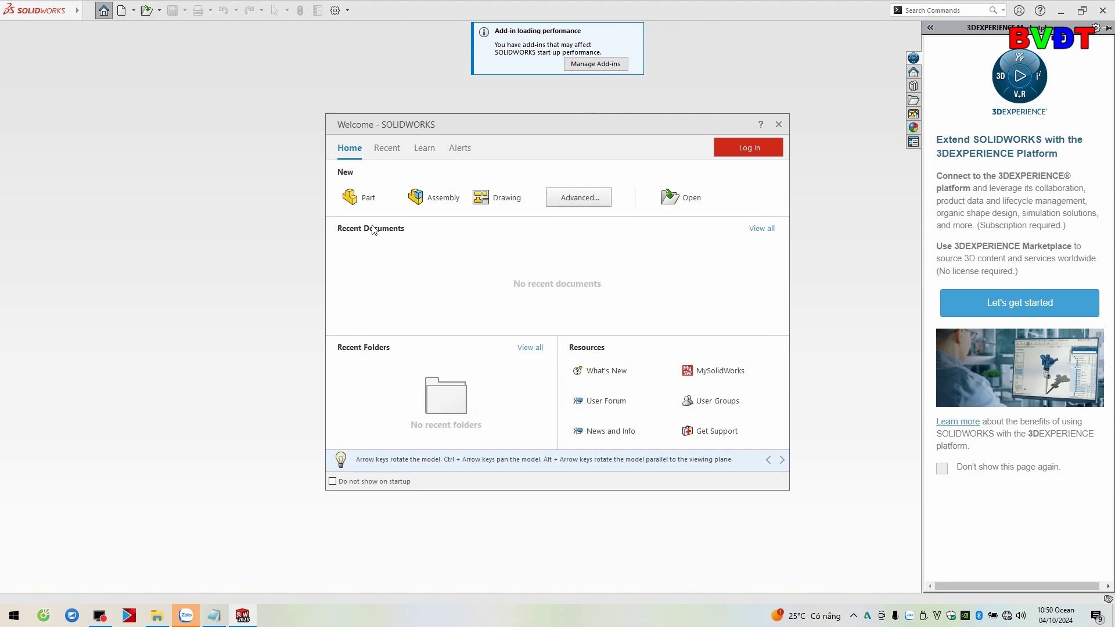
pyautogui.click(352, 199)
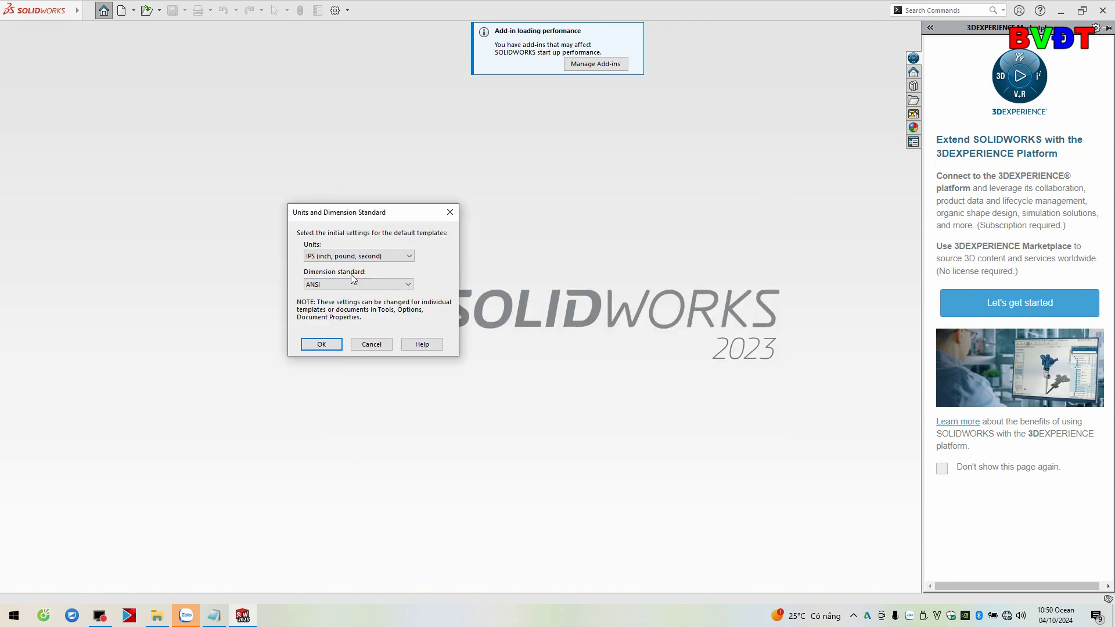
pyautogui.click(365, 258)
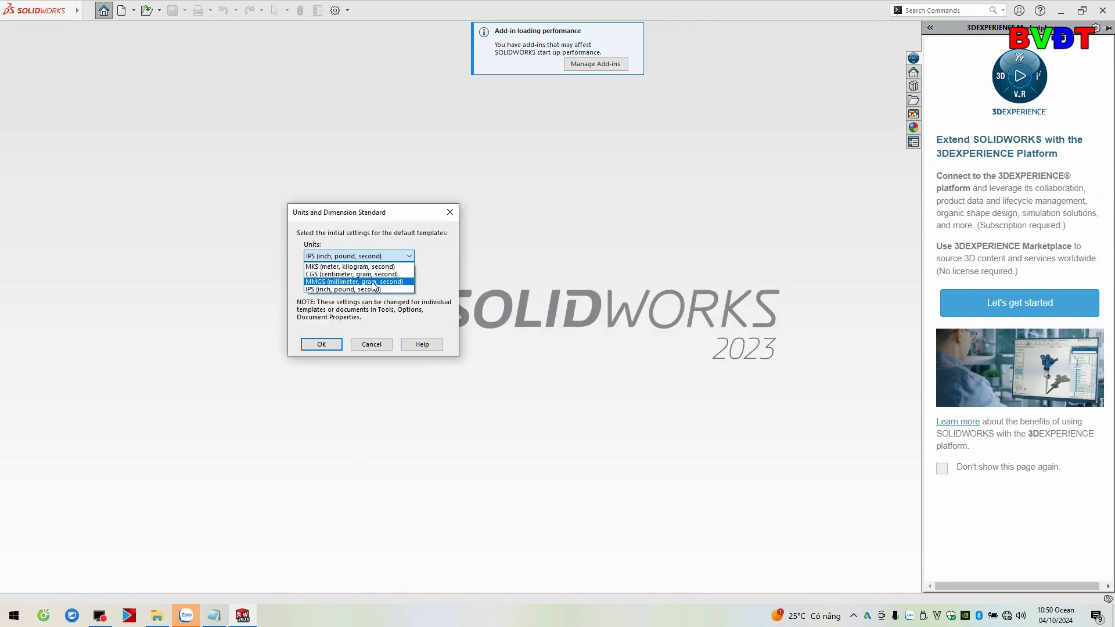
pyautogui.click(367, 281)
pyautogui.click(342, 284)
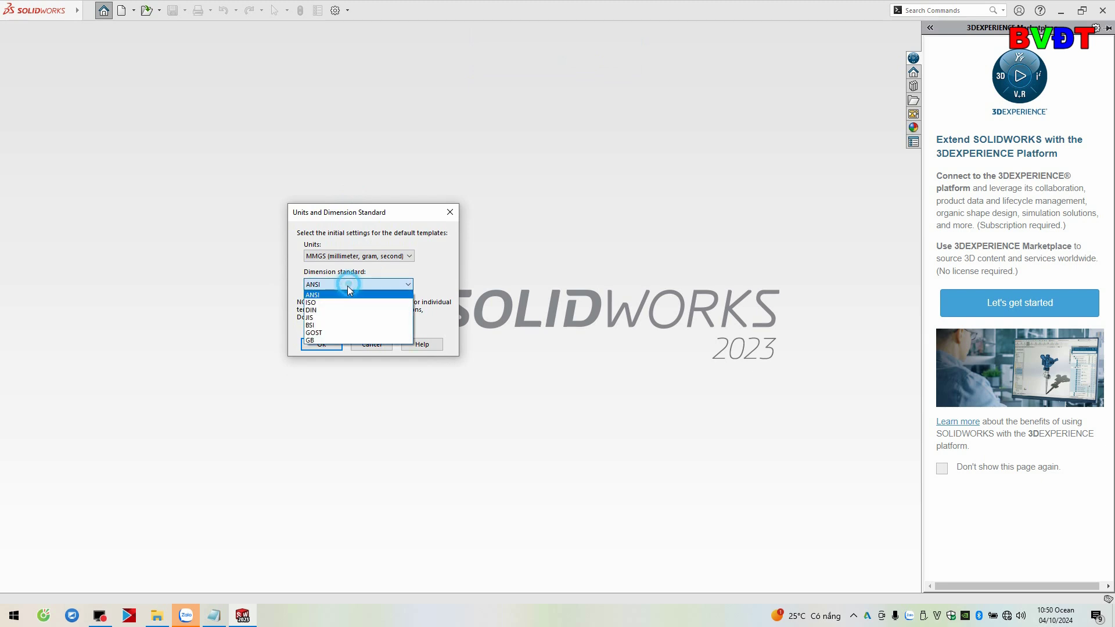
pyautogui.click(336, 312)
pyautogui.click(343, 284)
pyautogui.click(326, 303)
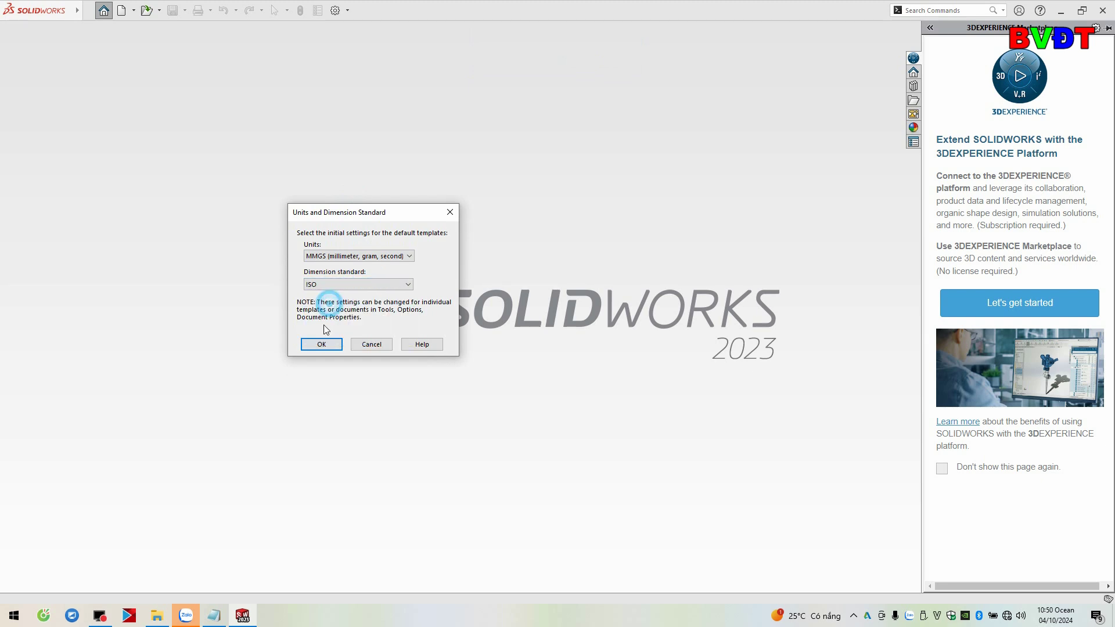
pyautogui.click(323, 347)
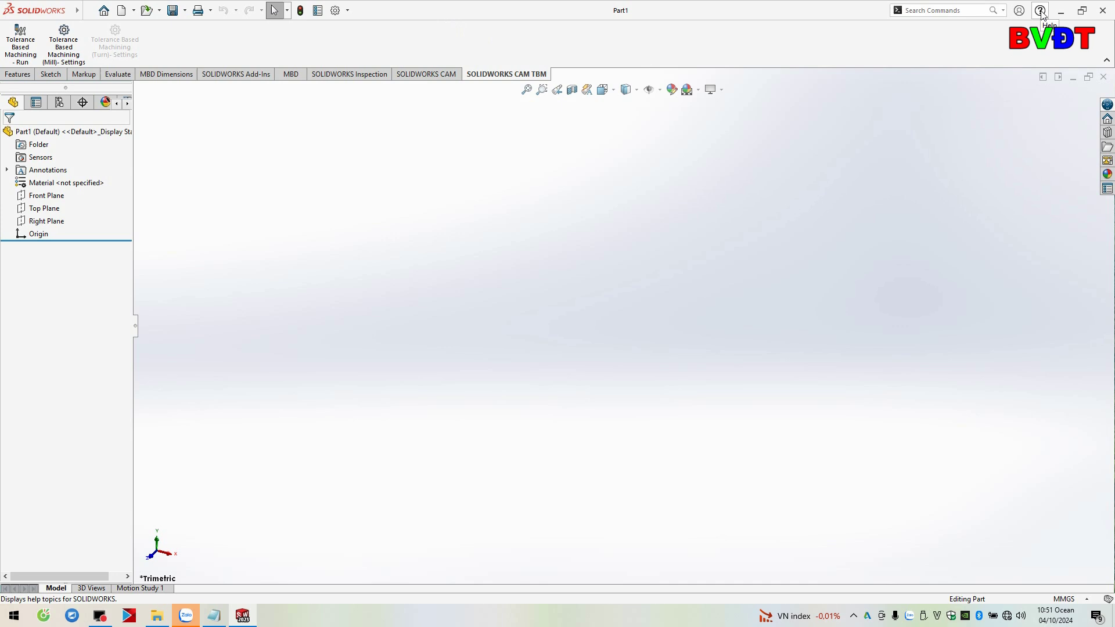
pyautogui.click(1040, 10)
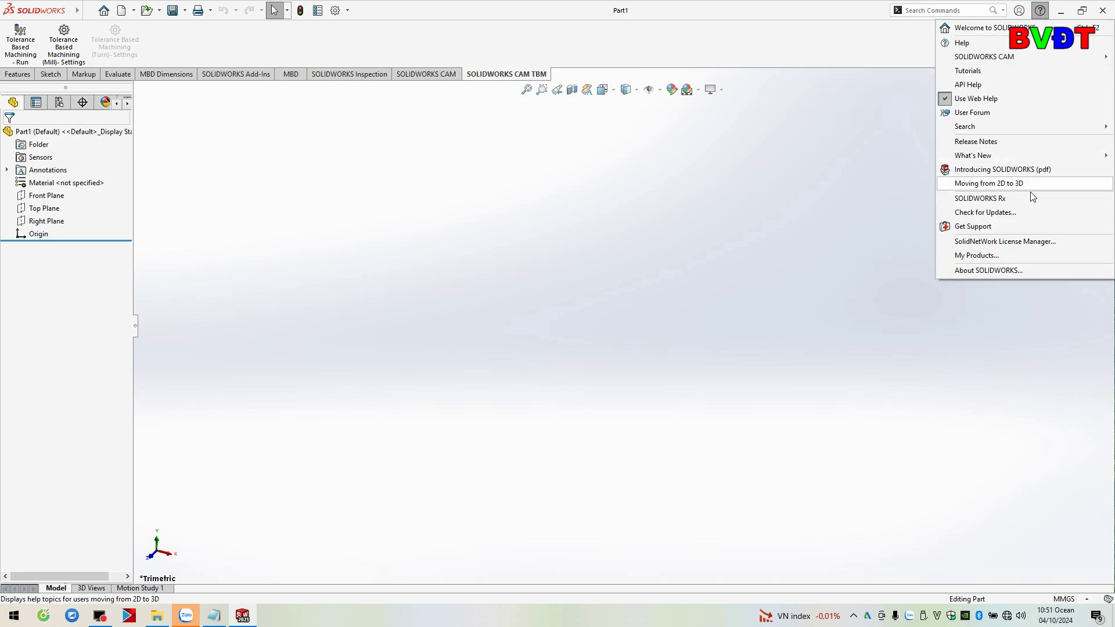
pyautogui.click(1023, 271)
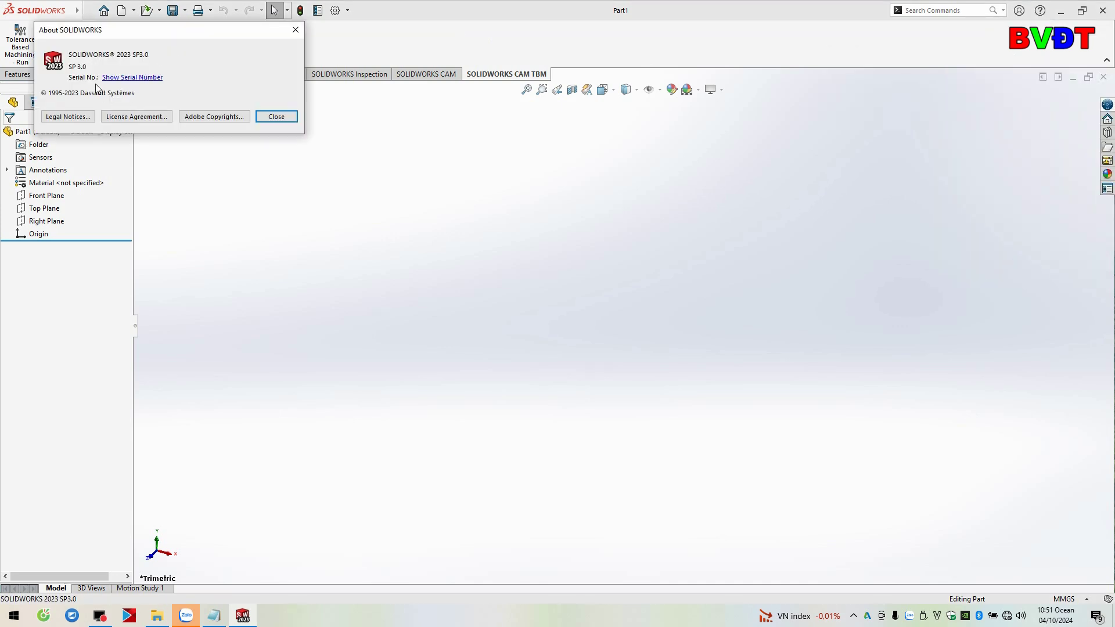
pyautogui.click(137, 79)
pyautogui.click(212, 616)
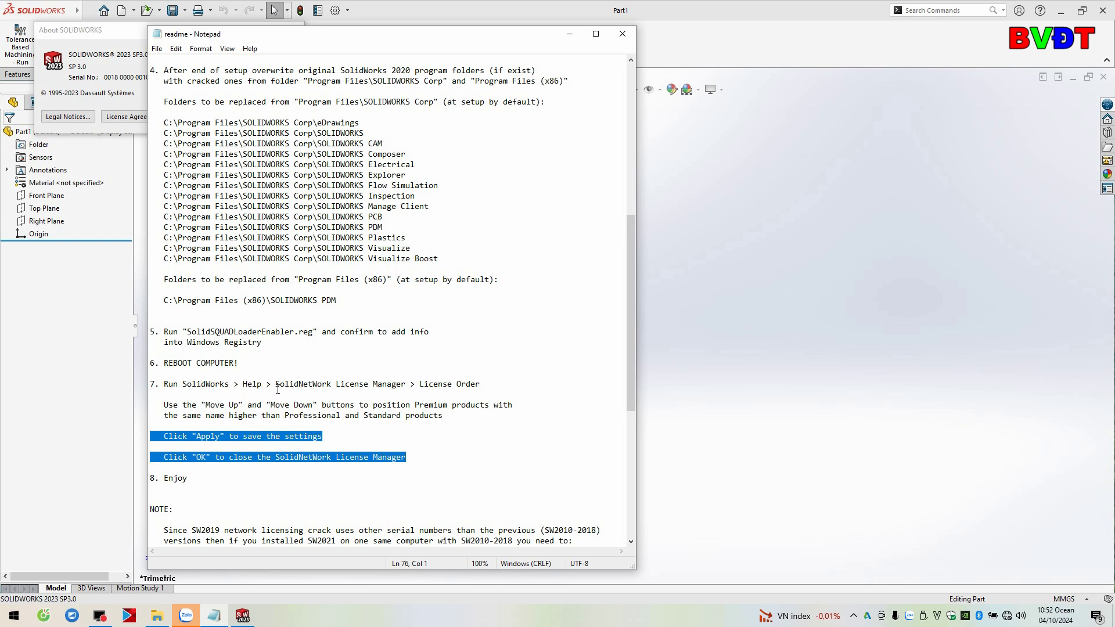
pyautogui.moveTo(283, 384); pyautogui.dragTo(367, 386)
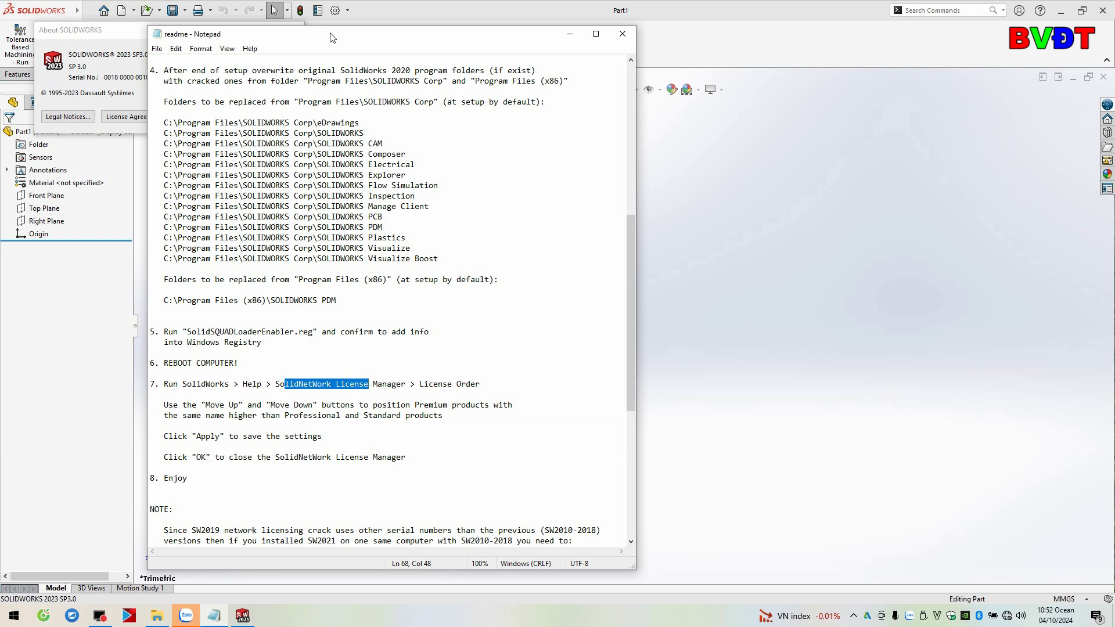
pyautogui.moveTo(333, 37); pyautogui.dragTo(419, 61)
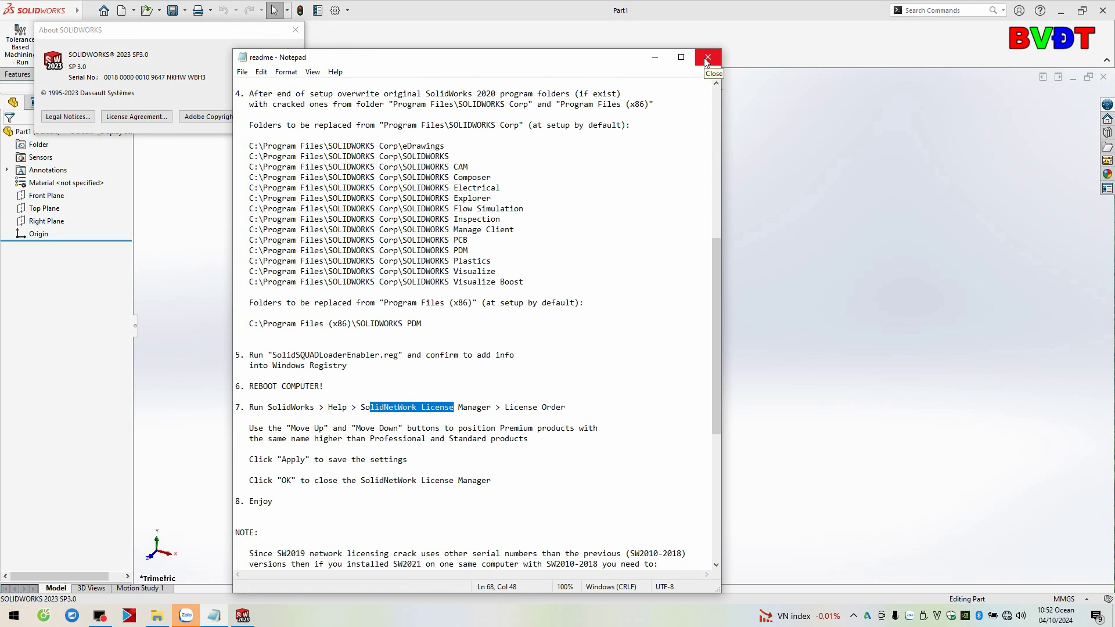
pyautogui.click(1039, 13)
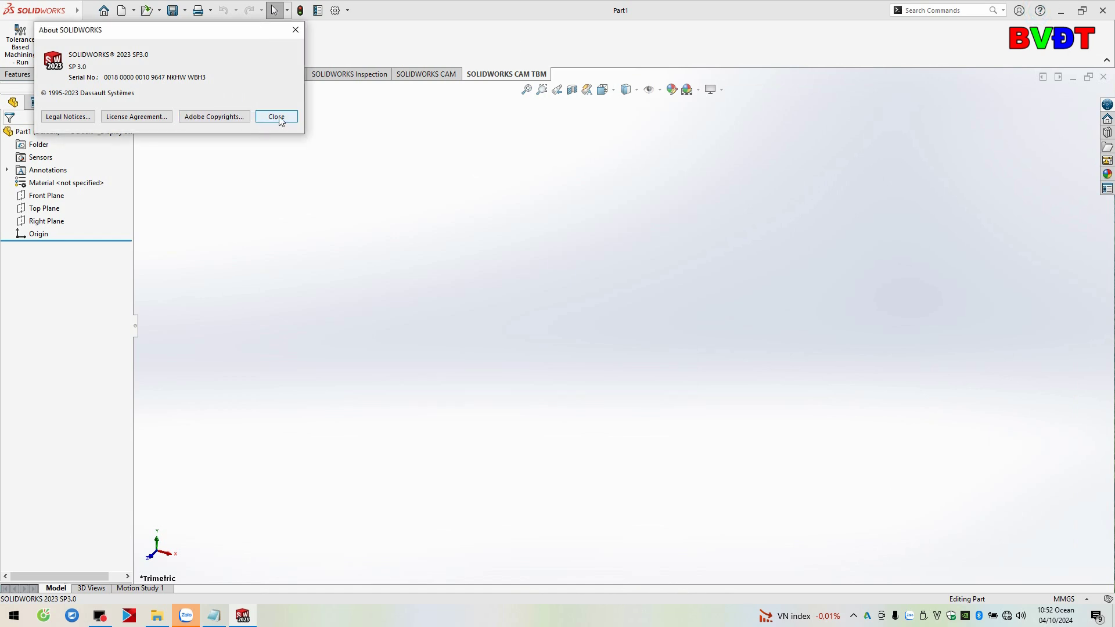
pyautogui.click(277, 116)
pyautogui.click(1040, 10)
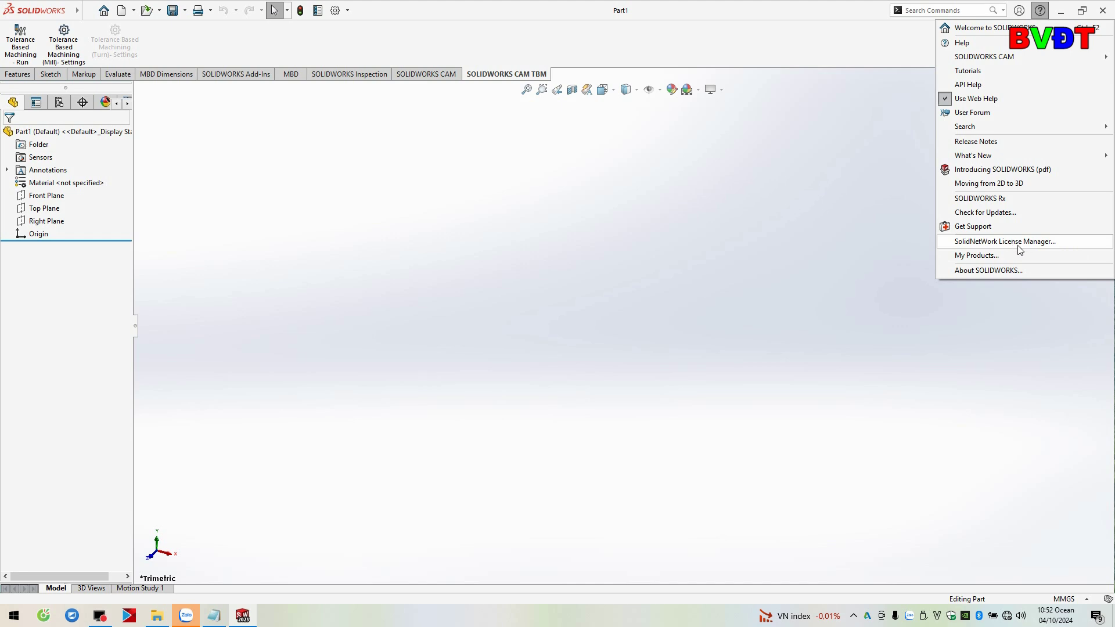
# Open the SolidNetWork License Manager and review its Server List, License Borrowing and License Order tabs
pyautogui.click(1004, 244)
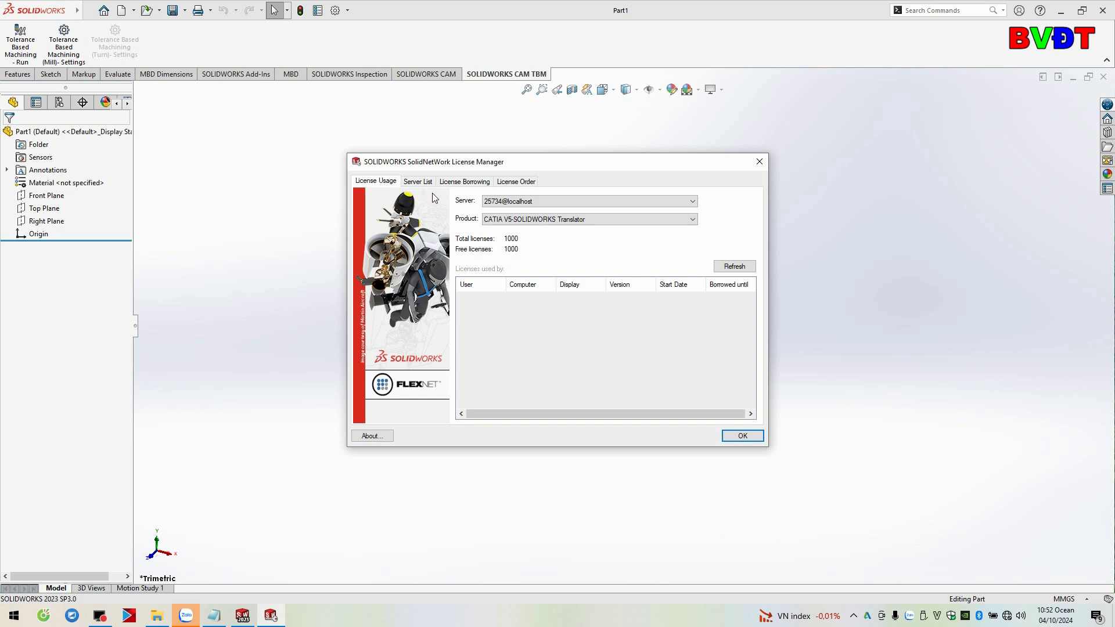
pyautogui.click(418, 182)
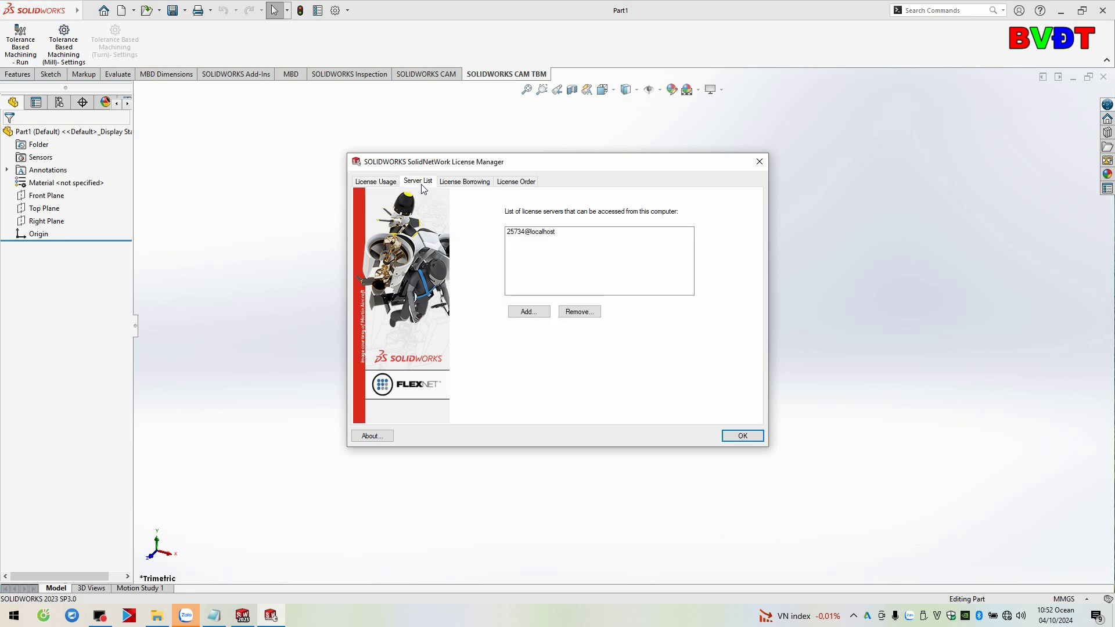
pyautogui.click(462, 181)
pyautogui.click(511, 184)
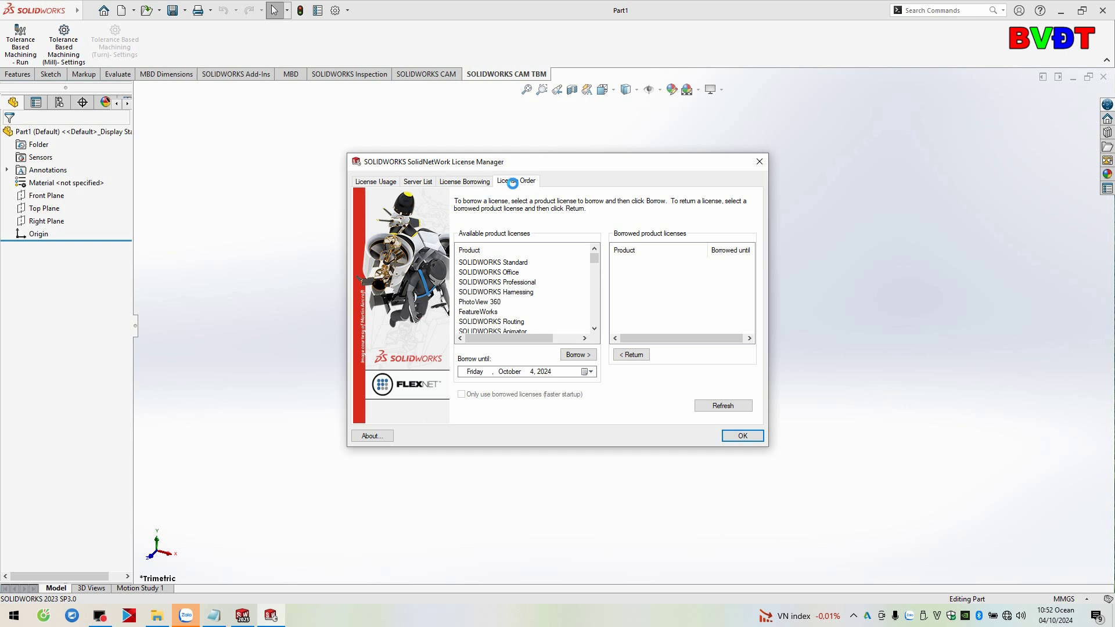
pyautogui.moveTo(664, 270); pyautogui.dragTo(649, 241)
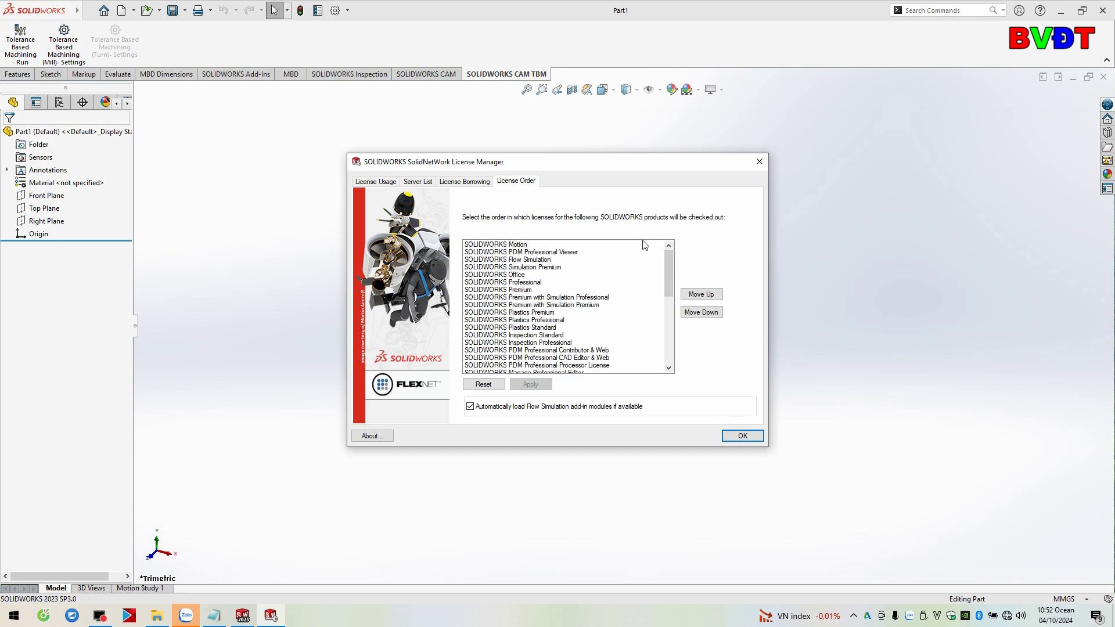
# Review the readme step on moving products in license order, then close Notepad and the License Manager
pyautogui.click(214, 615)
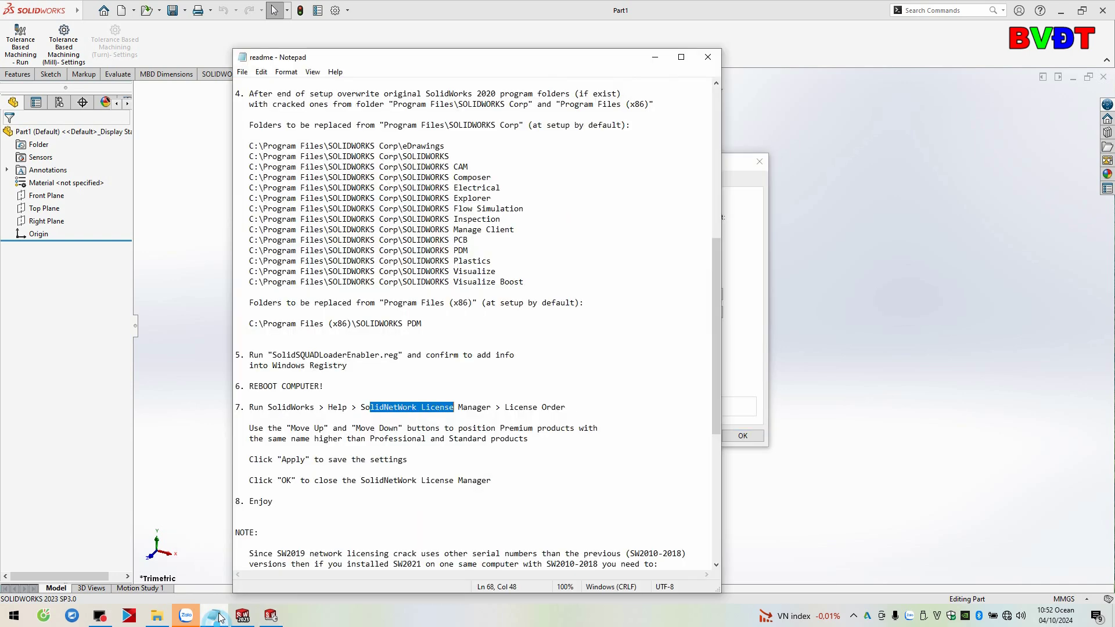
pyautogui.moveTo(311, 428)
pyautogui.mouseDown()
pyautogui.moveTo(575, 427)
pyautogui.moveTo(417, 444)
pyautogui.moveTo(489, 441)
pyautogui.mouseUp()
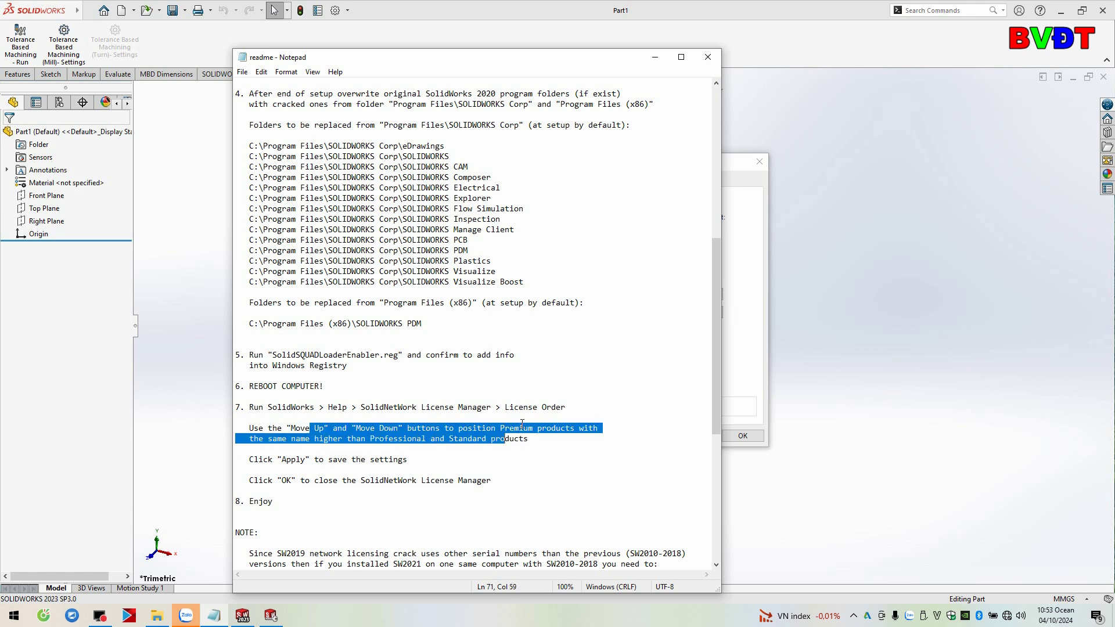
pyautogui.click(708, 57)
pyautogui.click(759, 162)
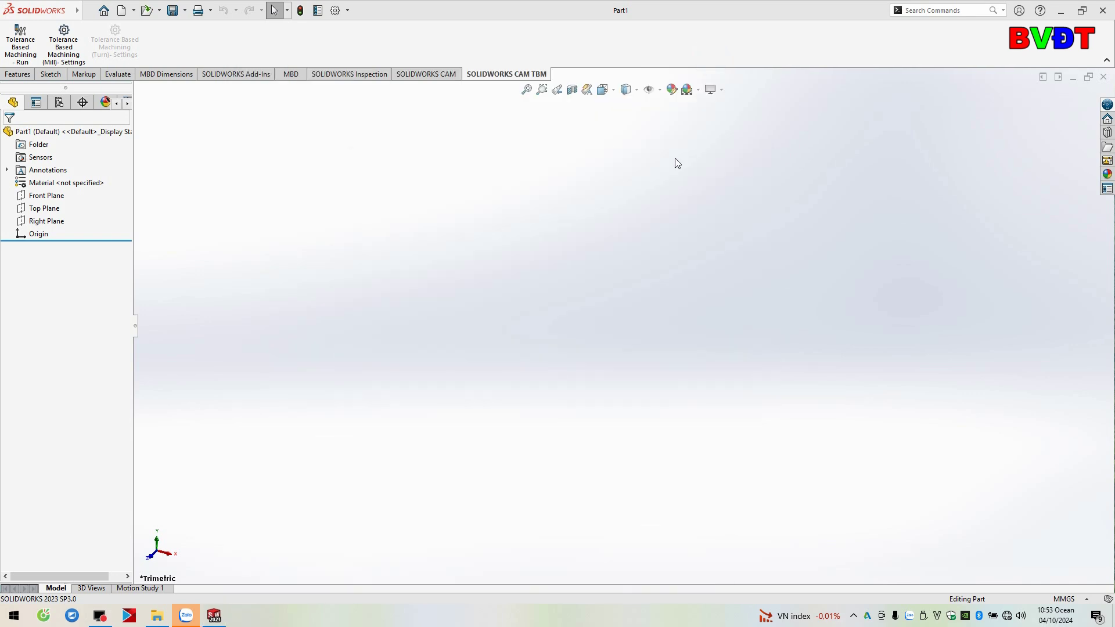
# Sketch a circle of radius about 33.55 on the Top Plane, centred left of the origin
pyautogui.click(51, 212)
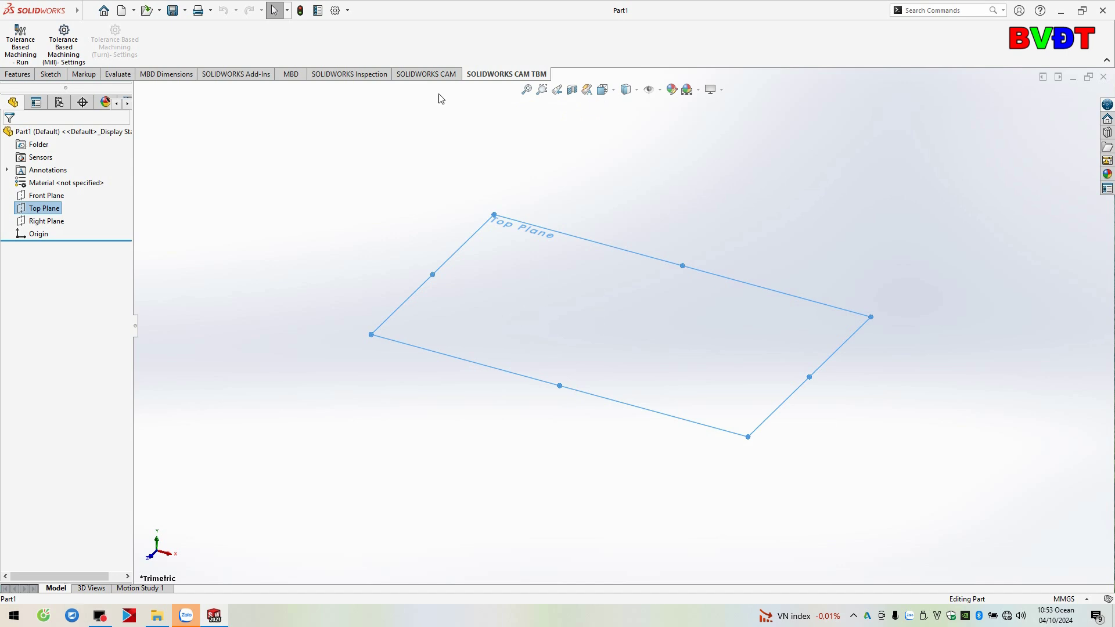
pyautogui.rightClick(507, 272)
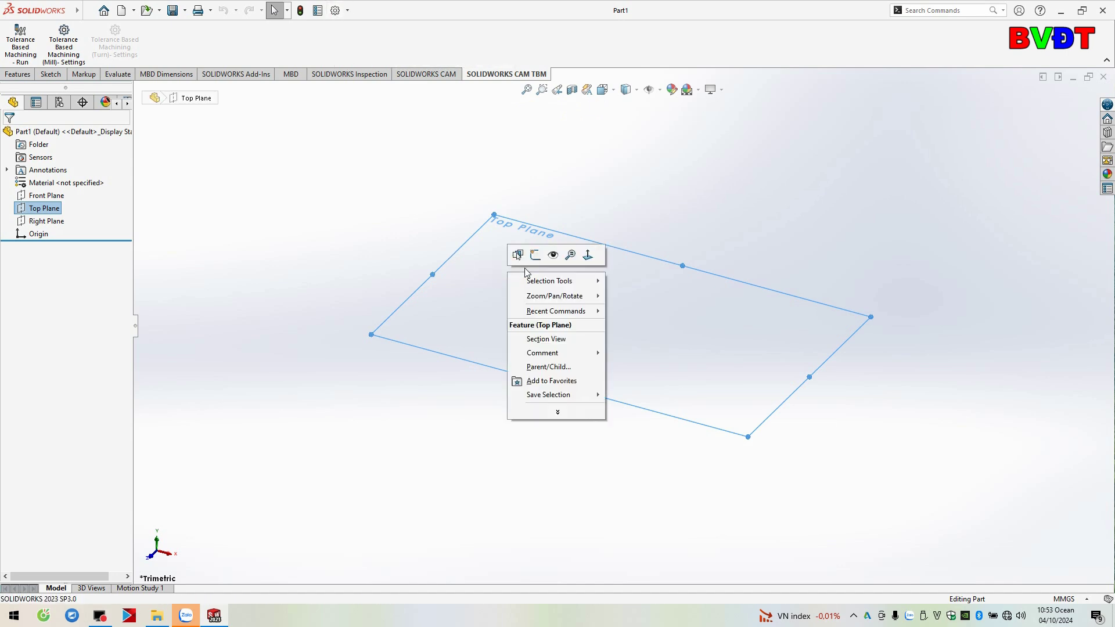
pyautogui.click(535, 255)
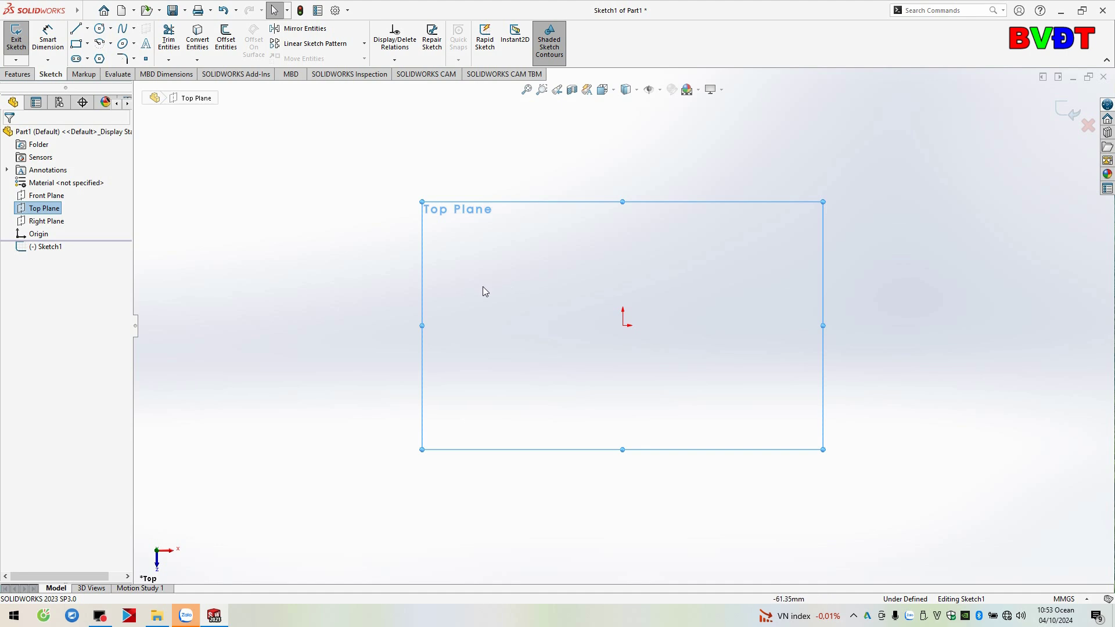
pyautogui.click(96, 34)
pyautogui.click(567, 298)
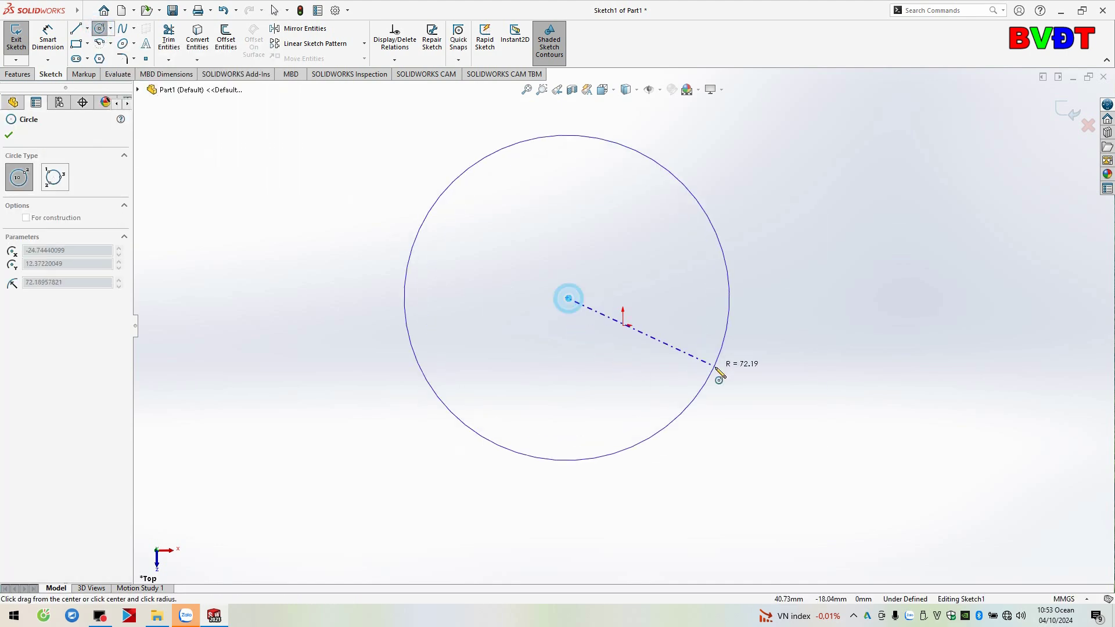
pyautogui.click(636, 331)
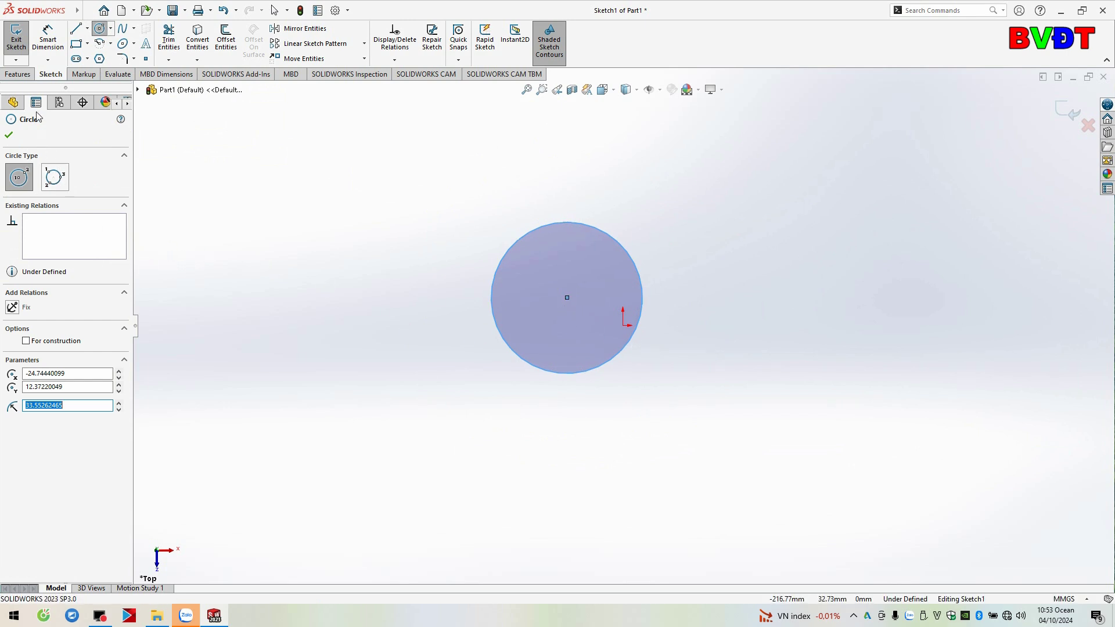
# Exit the circle sketch so it is stored in the part as Sketch1
pyautogui.click(17, 74)
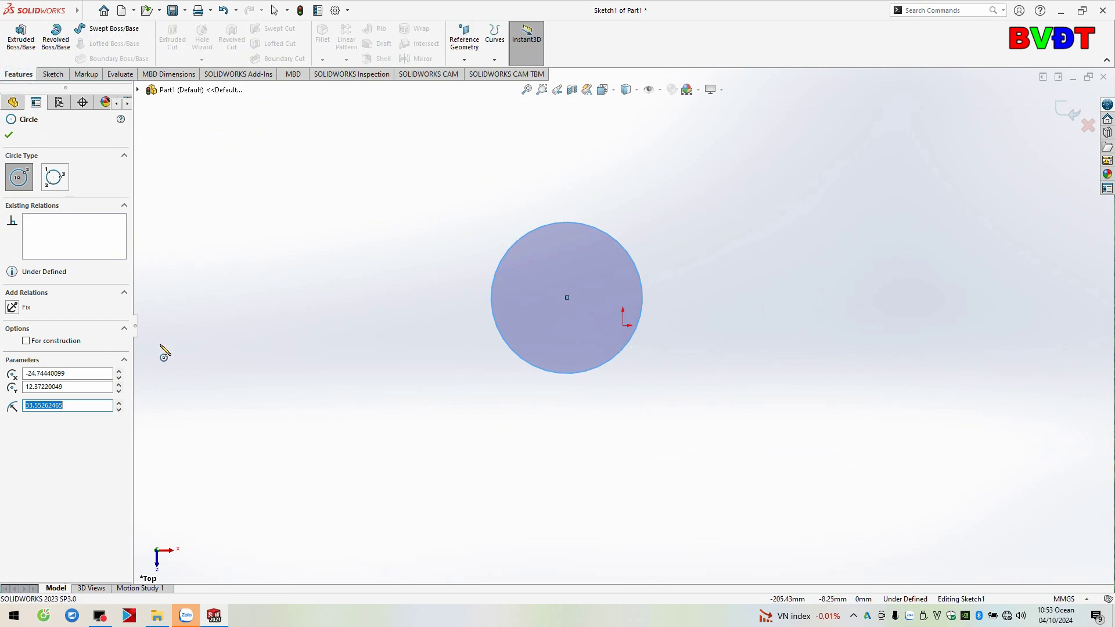
pyautogui.click(9, 135)
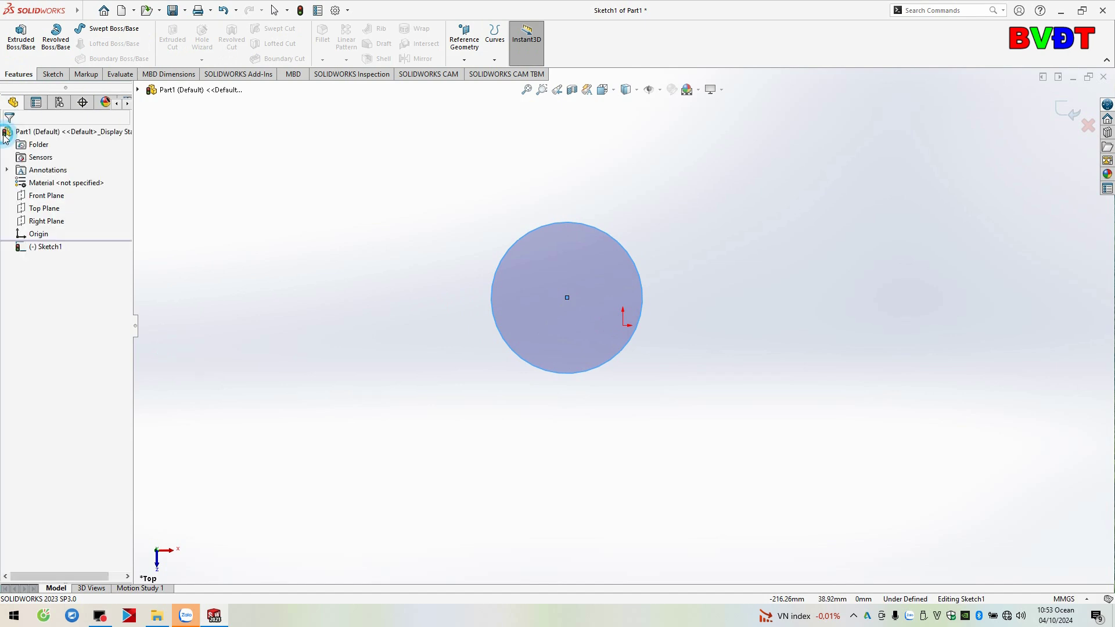
pyautogui.click(45, 208)
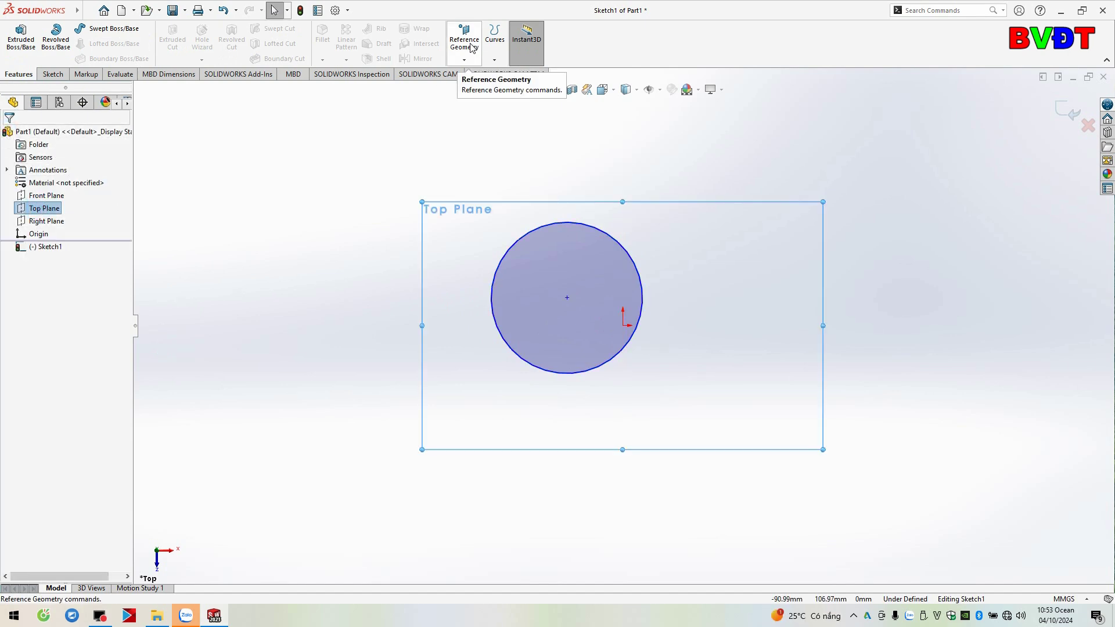
pyautogui.click(464, 60)
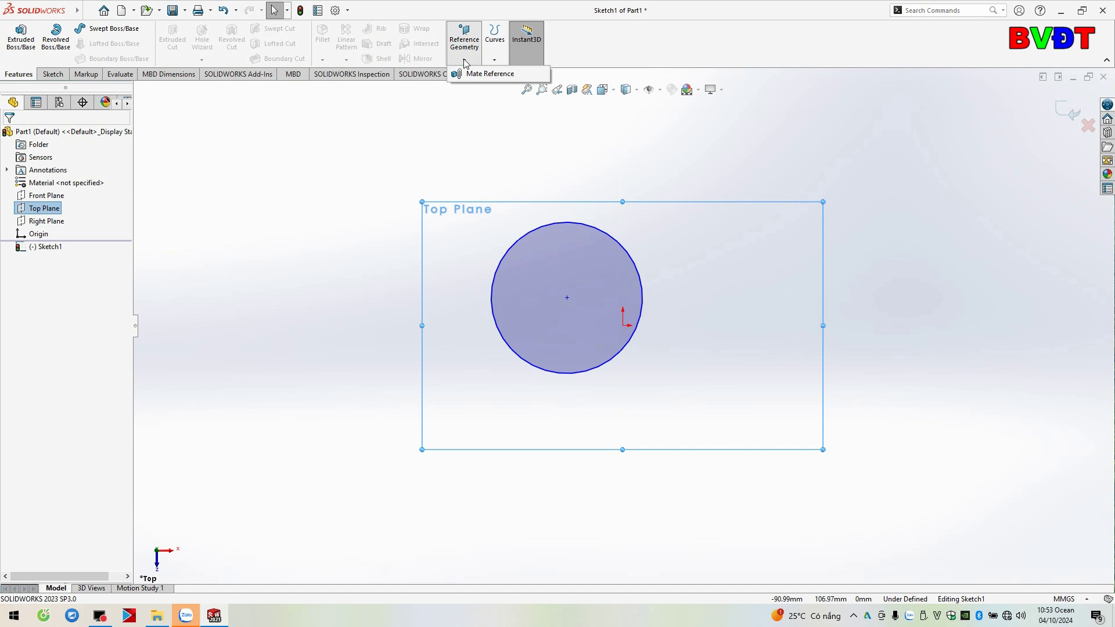
pyautogui.click(644, 367)
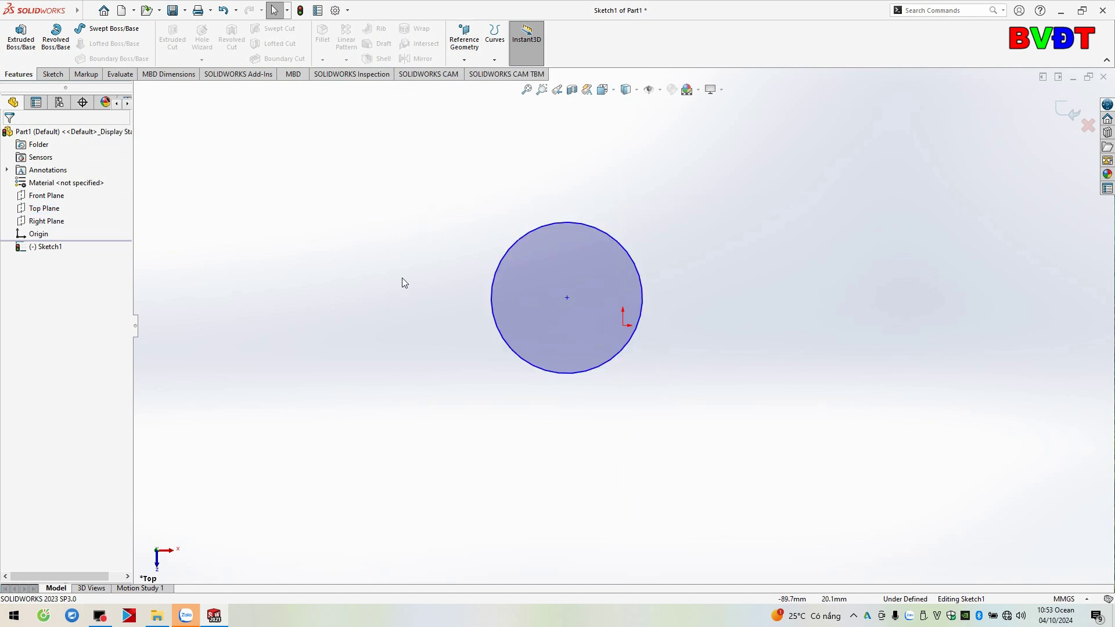
pyautogui.click(43, 209)
pyautogui.rightClick(44, 213)
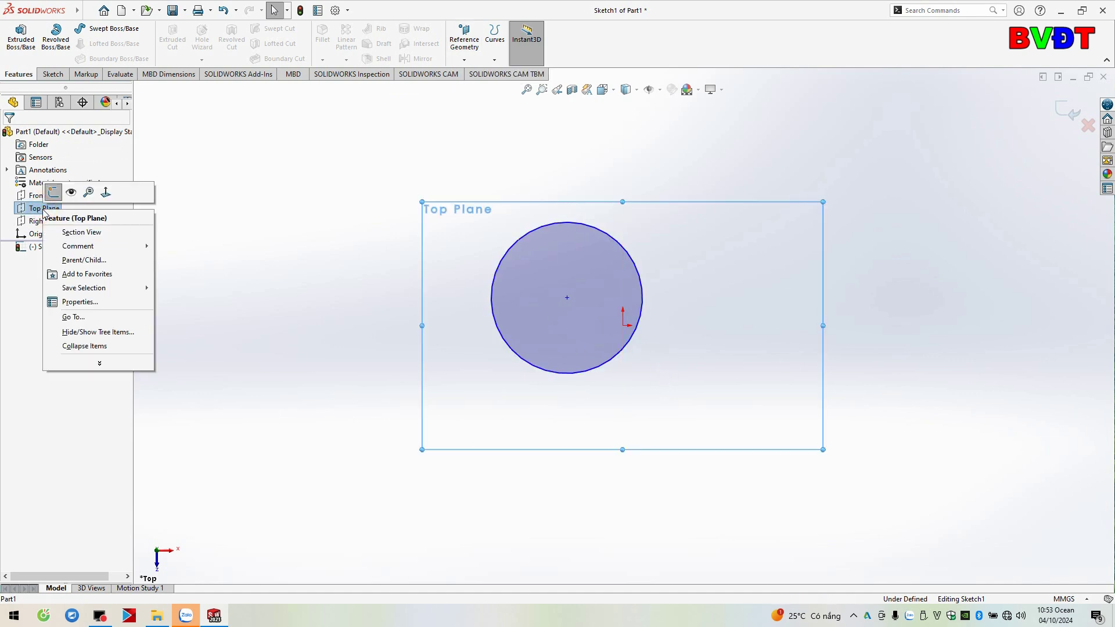
pyautogui.click(54, 193)
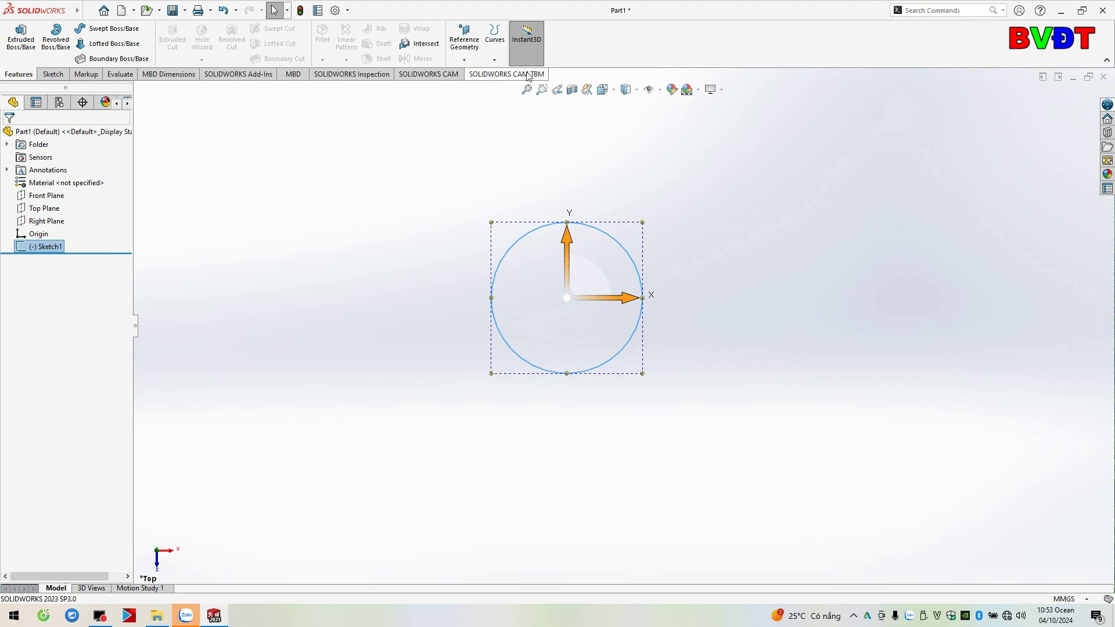
# Create Plane1 parallel to the Top Plane at a 68 mm offset, then select it
pyautogui.click(464, 60)
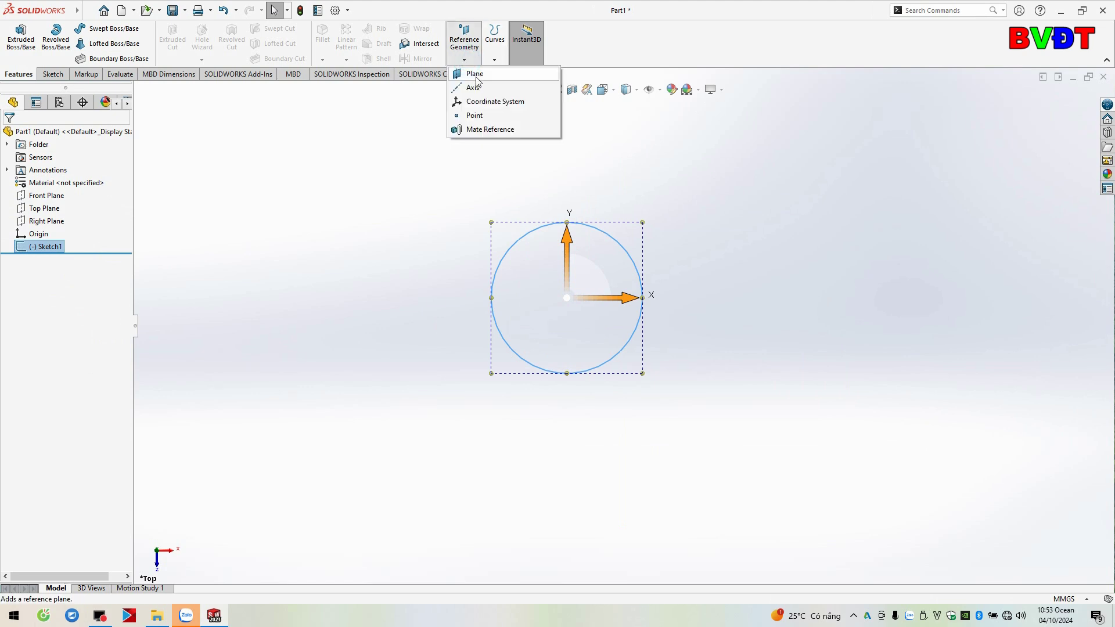
pyautogui.click(475, 75)
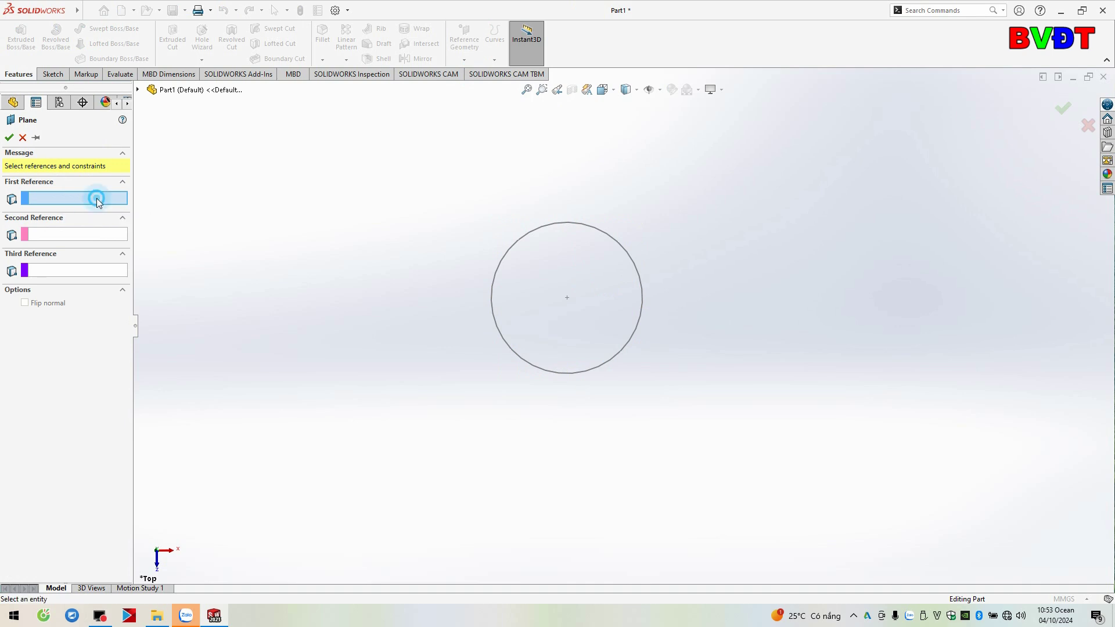
pyautogui.click(22, 138)
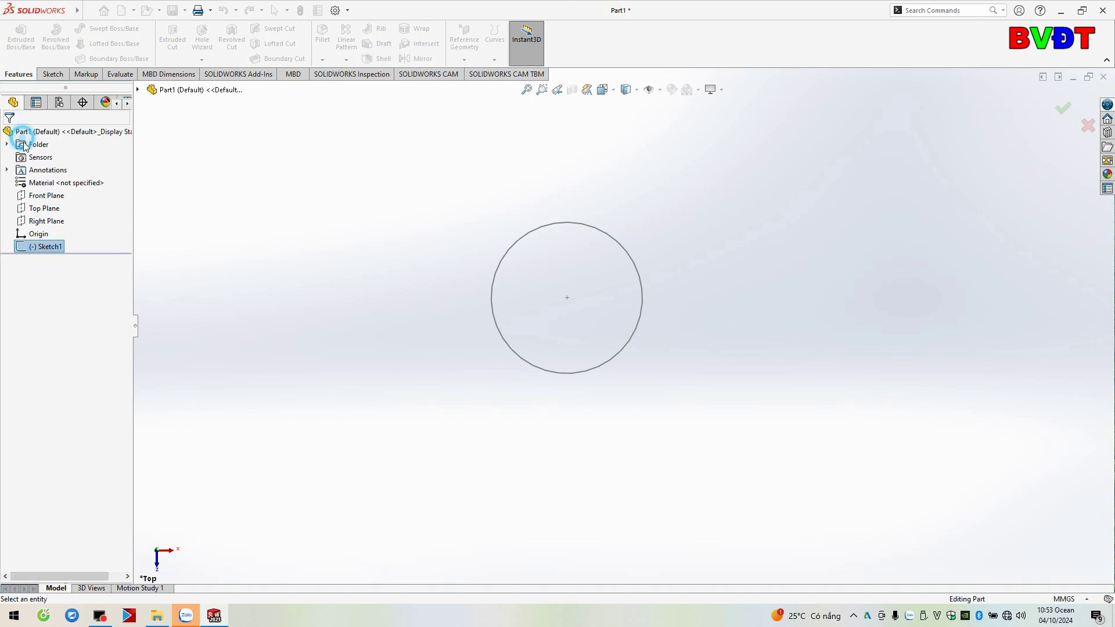
pyautogui.click(44, 208)
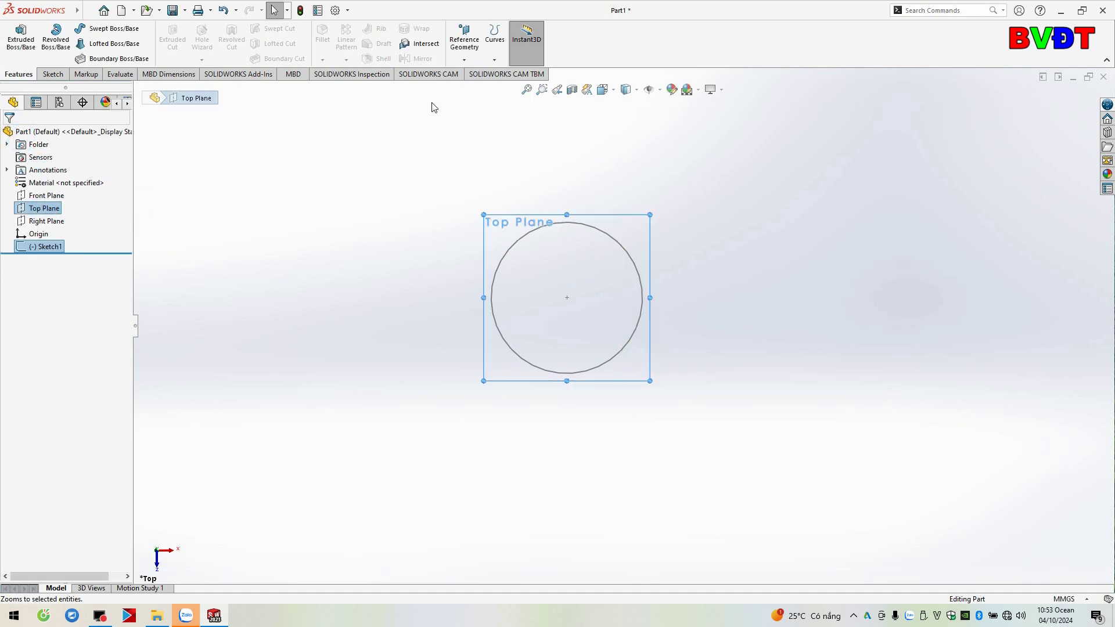
pyautogui.click(464, 58)
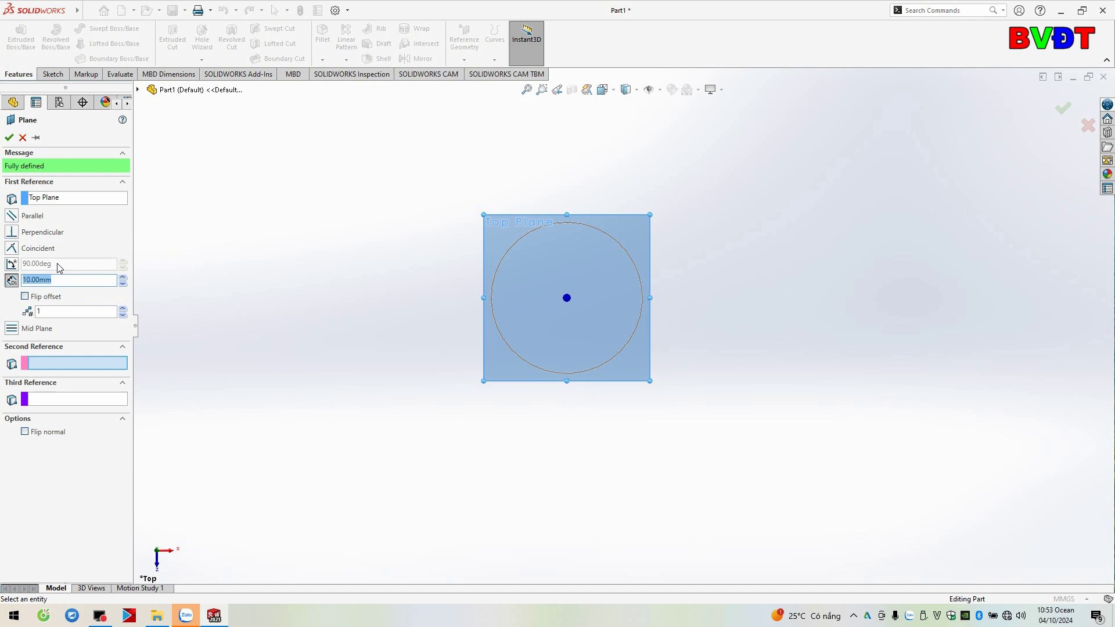
pyautogui.write('68')
pyautogui.press('Return')
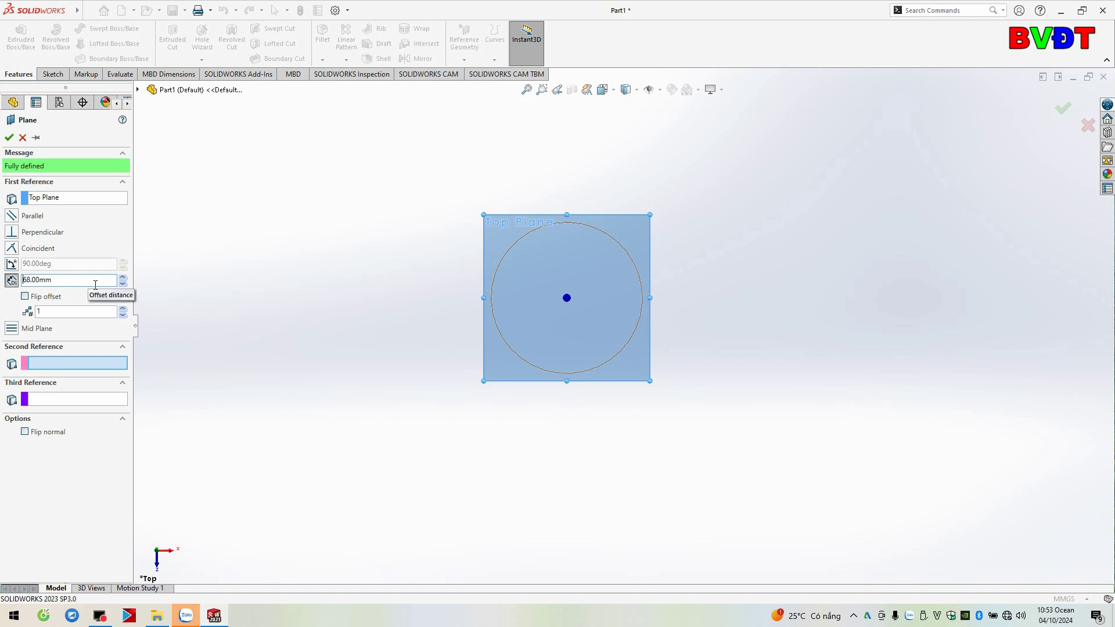
pyautogui.click(8, 137)
pyautogui.moveTo(410, 369); pyautogui.dragTo(318, 234, button='middle')
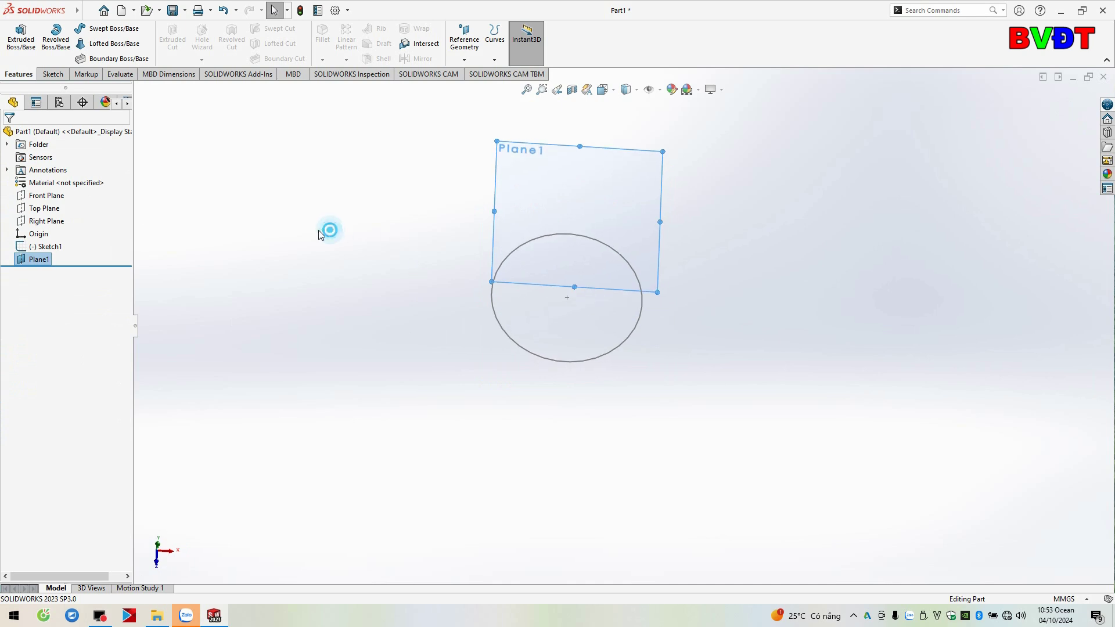
pyautogui.moveTo(384, 336); pyautogui.dragTo(608, 398, button='middle')
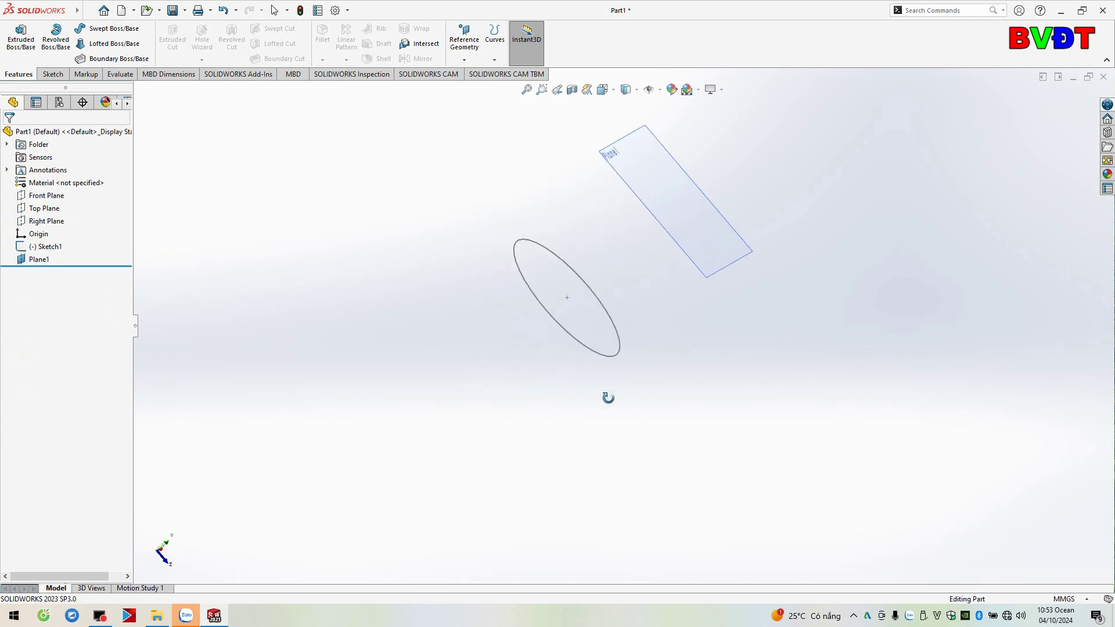
pyautogui.click(38, 260)
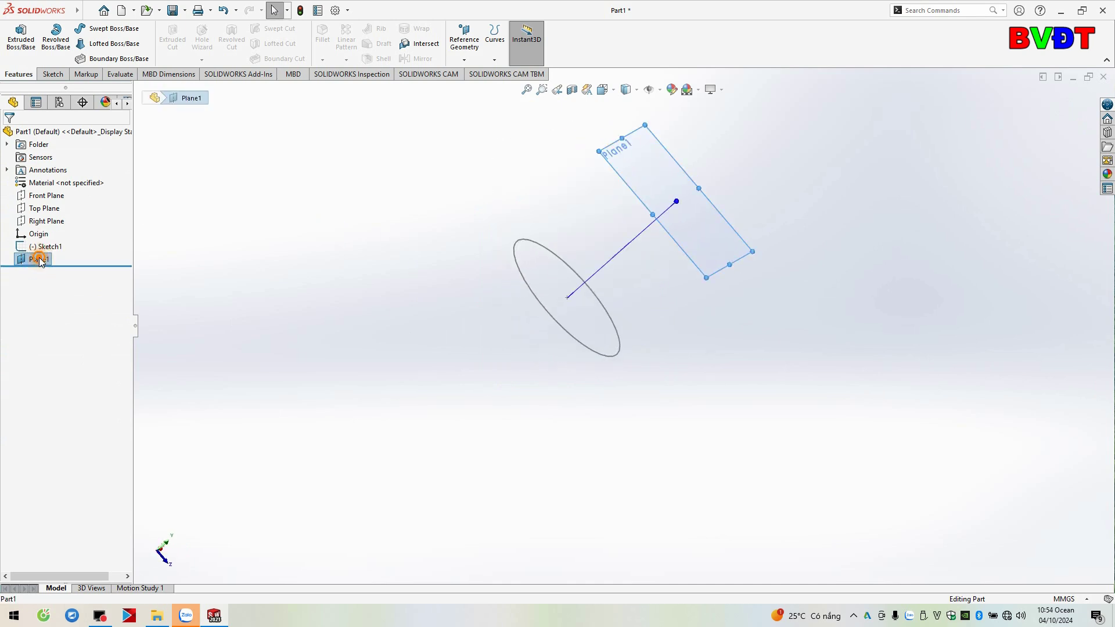
pyautogui.rightClick(39, 260)
# Draw a corner rectangle in Sketch2 on Plane1, placed off-centre from the circle below
pyautogui.click(46, 239)
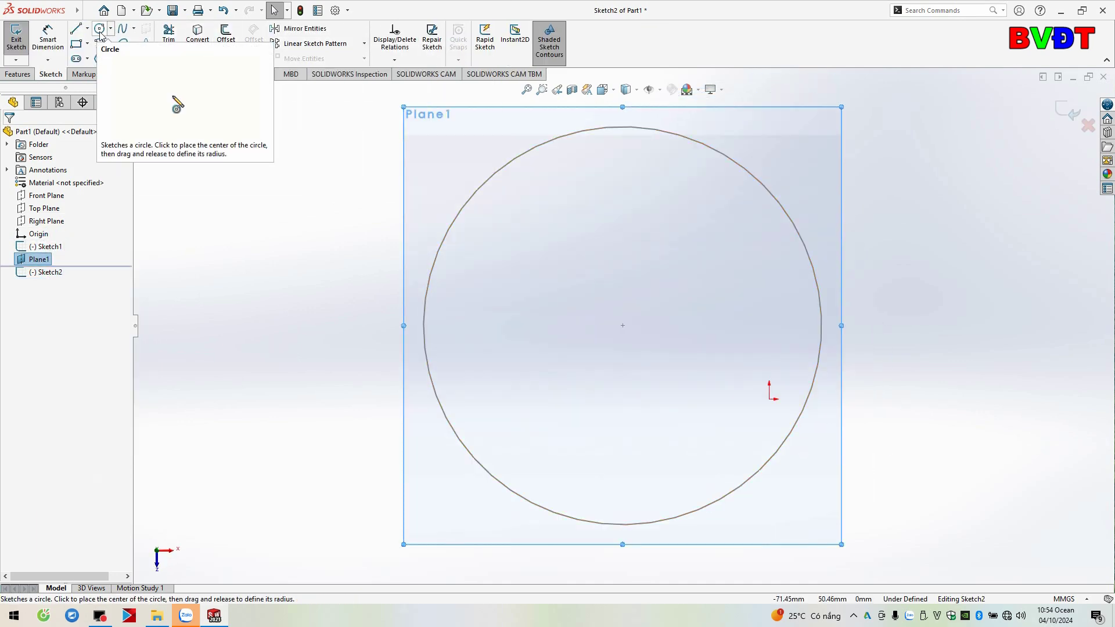
pyautogui.click(76, 44)
pyautogui.click(593, 262)
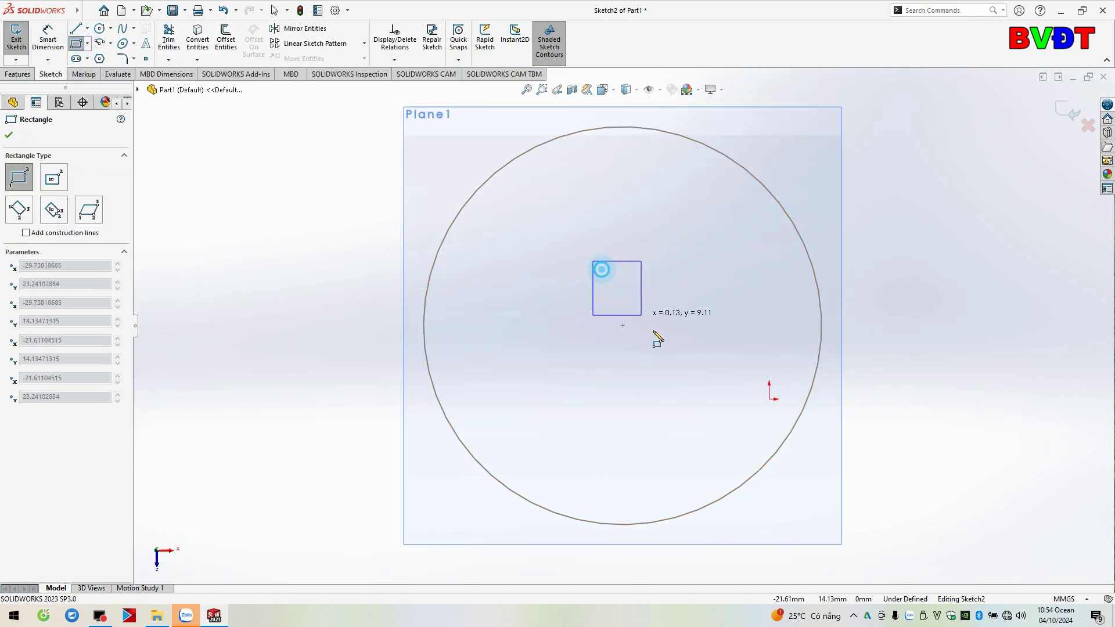
pyautogui.click(710, 410)
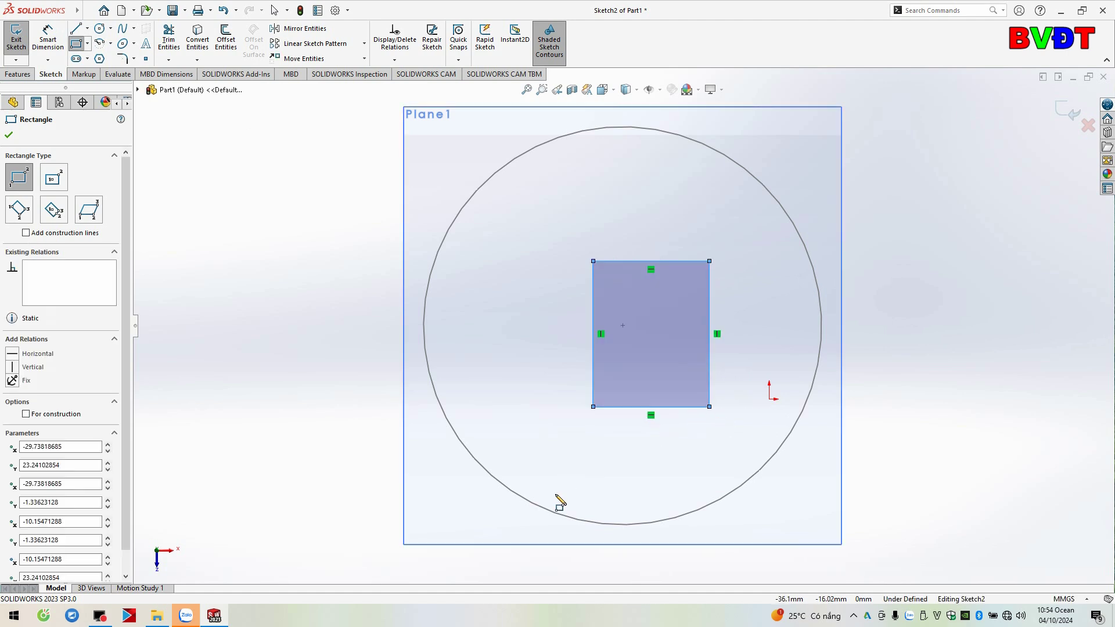
pyautogui.moveTo(557, 500); pyautogui.dragTo(613, 451, button='middle')
pyautogui.moveTo(613, 451); pyautogui.dragTo(605, 406, button='right')
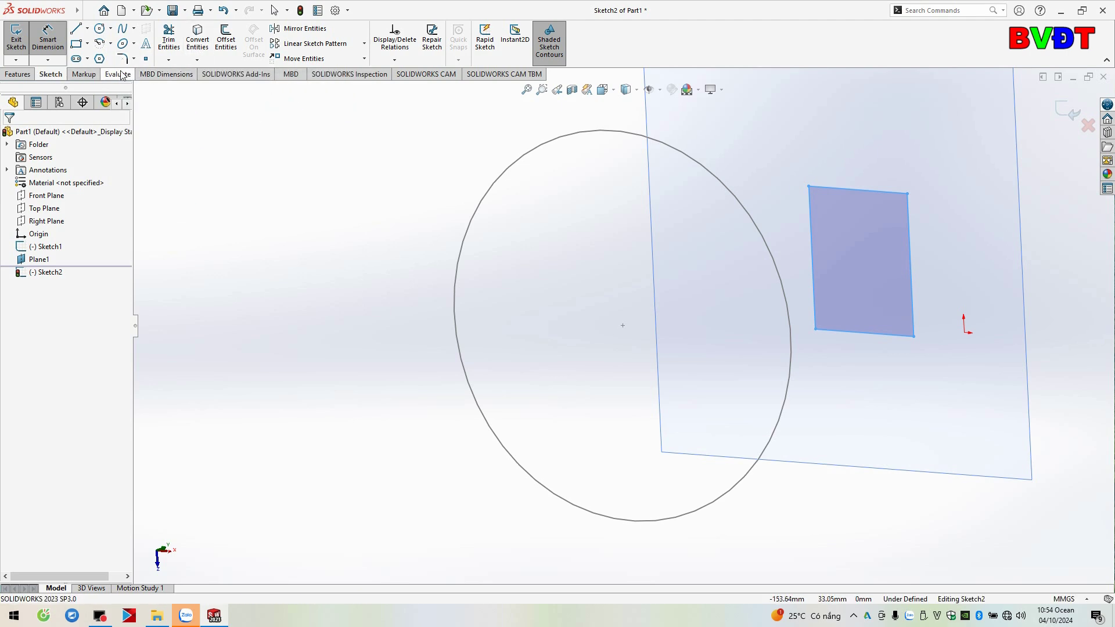
pyautogui.click(17, 74)
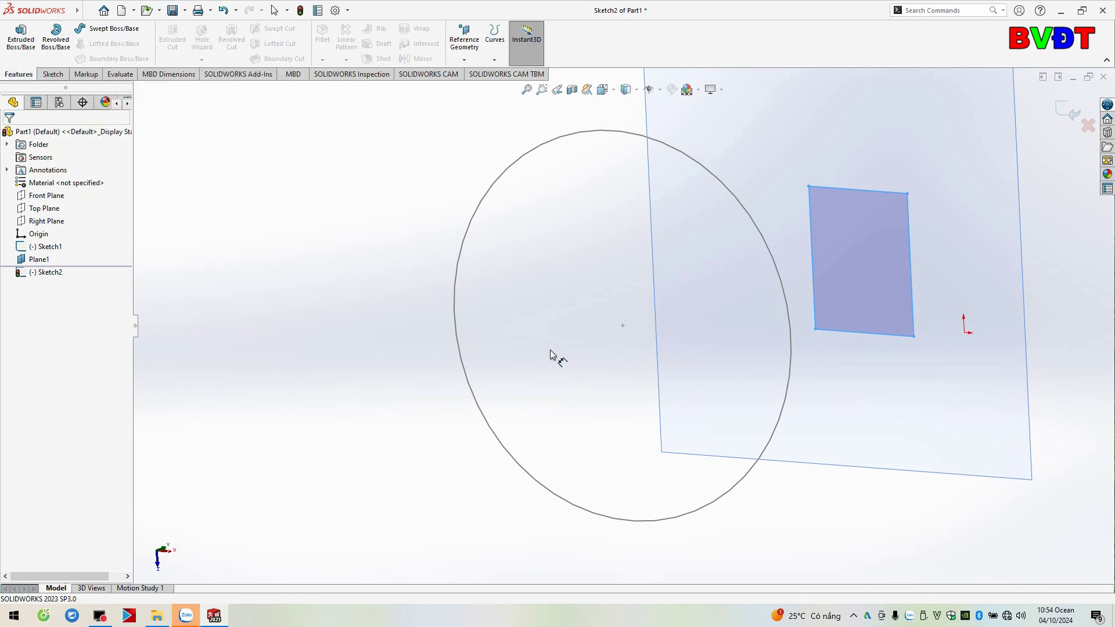
pyautogui.press('d')
pyautogui.rightClick(703, 321)
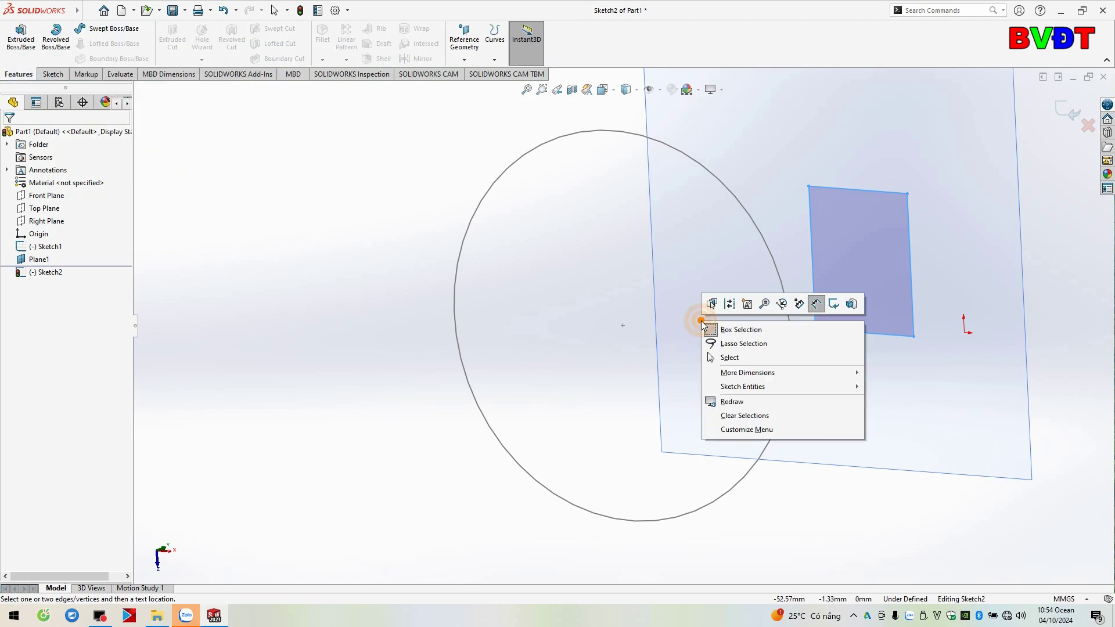
# Loft the rectangle sketch to the circle sketch to create Loft1, orbiting to inspect the tapered body
pyautogui.click(835, 304)
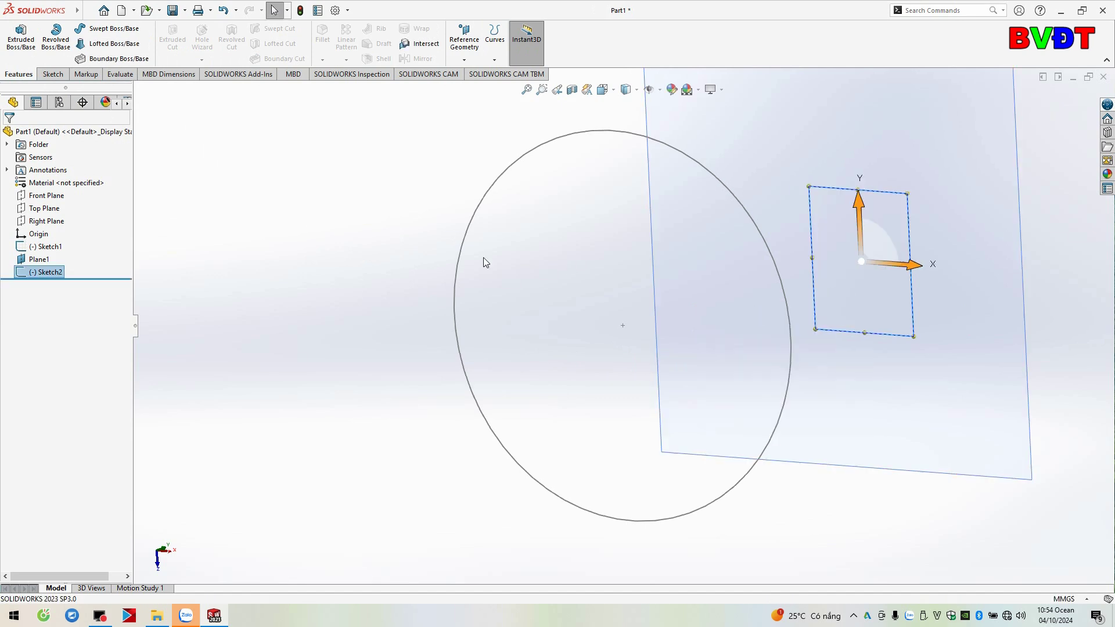
pyautogui.click(110, 44)
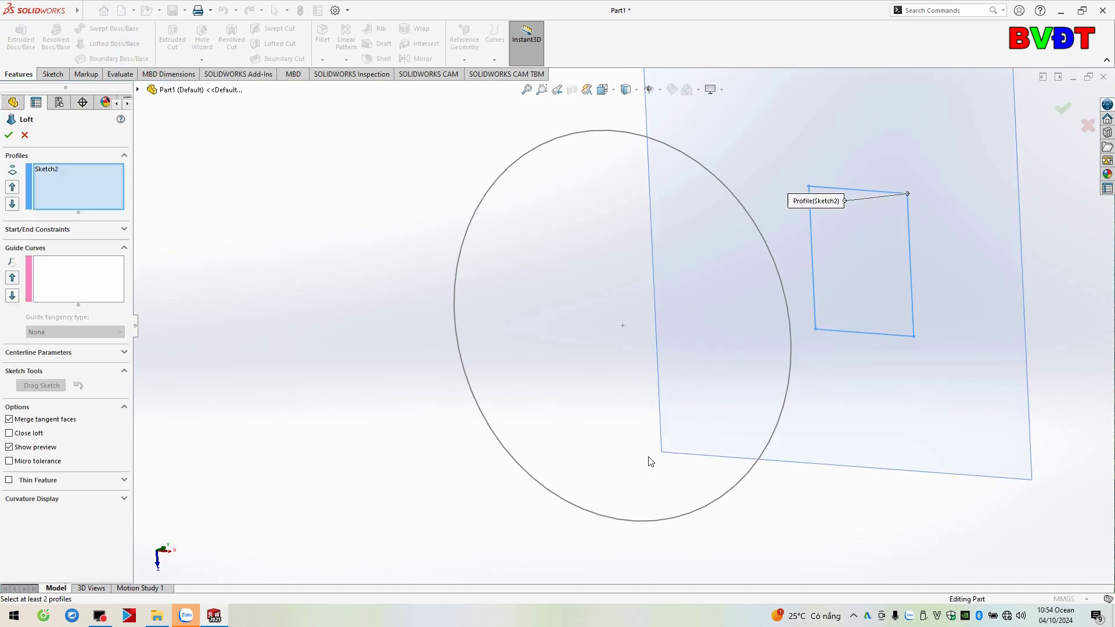
pyautogui.click(728, 495)
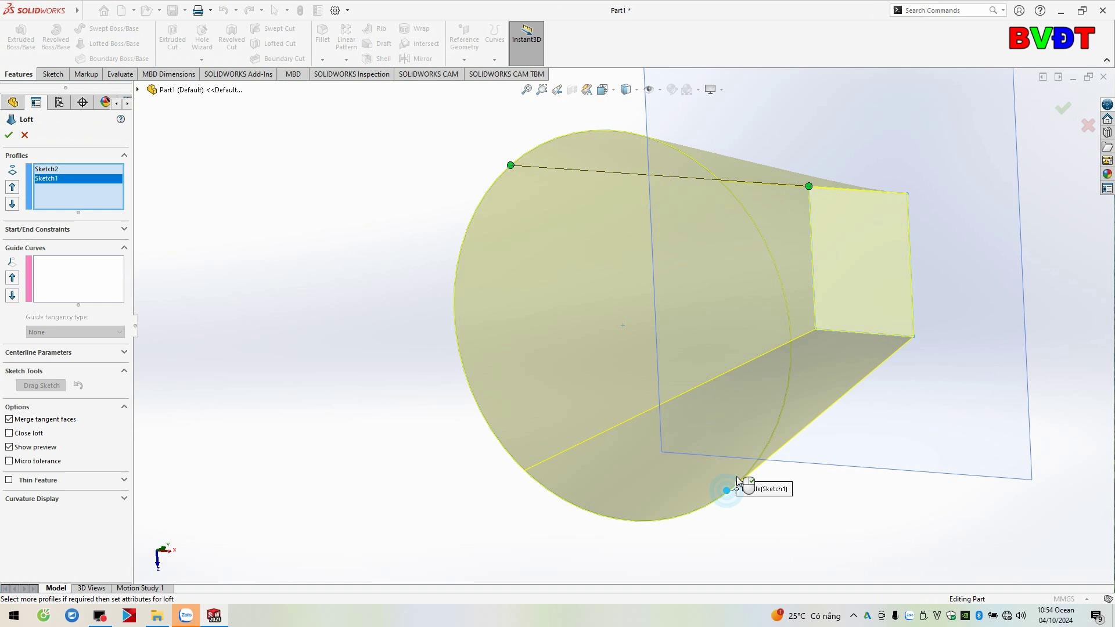
pyautogui.click(9, 136)
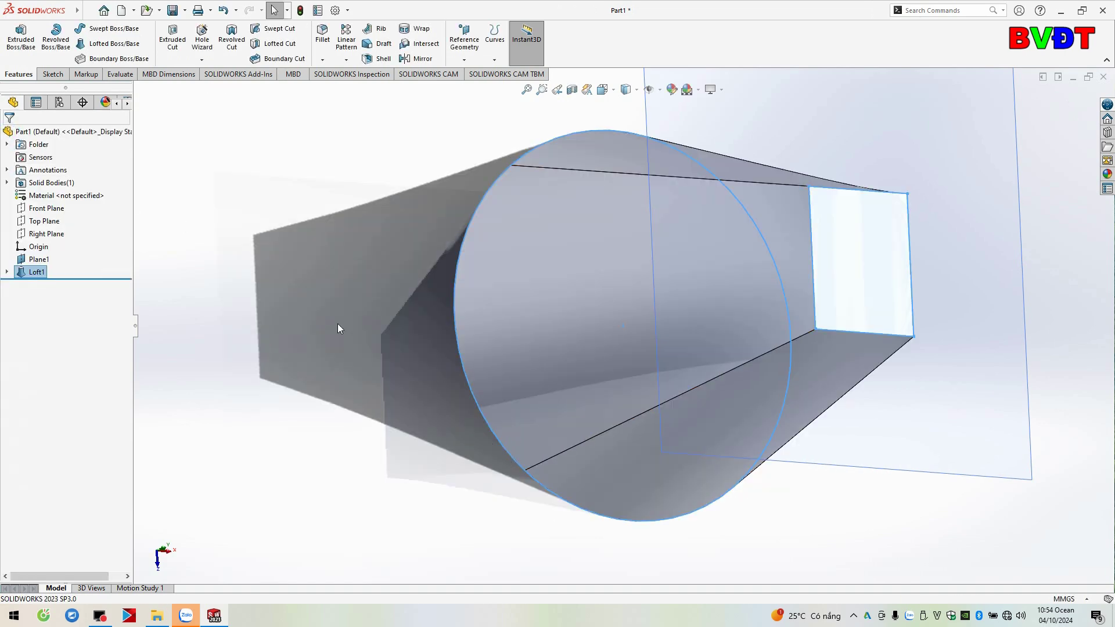
pyautogui.moveTo(396, 427)
pyautogui.mouseDown(button='middle')
pyautogui.moveTo(368, 346)
pyautogui.moveTo(313, 371)
pyautogui.moveTo(167, 393)
pyautogui.moveTo(183, 301)
pyautogui.moveTo(119, 374)
pyautogui.moveTo(532, 353)
pyautogui.mouseUp(button='middle')
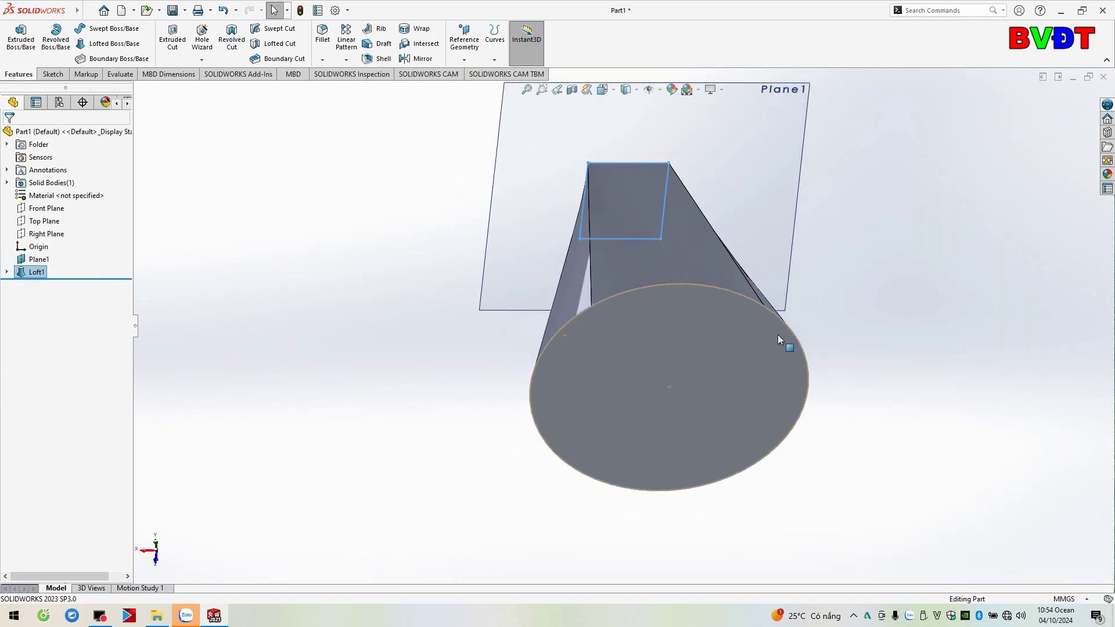
pyautogui.moveTo(787, 341)
pyautogui.mouseDown(button='middle')
pyautogui.moveTo(741, 458)
pyautogui.moveTo(455, 472)
pyautogui.moveTo(316, 458)
pyautogui.moveTo(283, 346)
pyautogui.moveTo(236, 378)
pyautogui.moveTo(281, 276)
pyautogui.moveTo(270, 264)
pyautogui.mouseUp(button='middle')
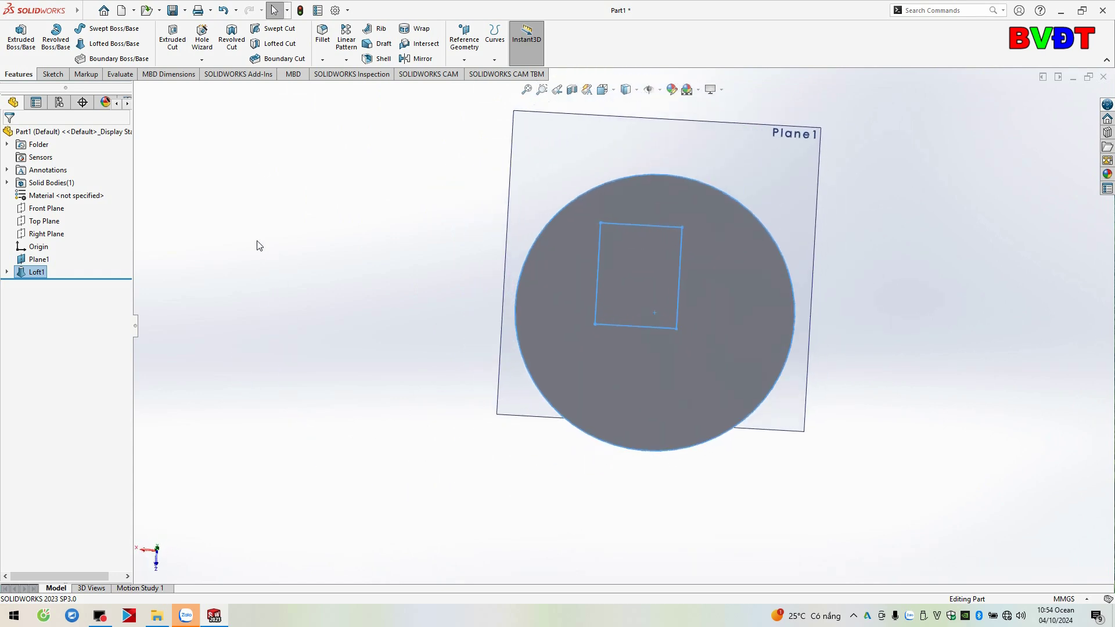
pyautogui.moveTo(453, 447)
pyautogui.mouseDown(button='middle')
pyautogui.moveTo(475, 369)
pyautogui.moveTo(525, 371)
pyautogui.mouseUp(button='middle')
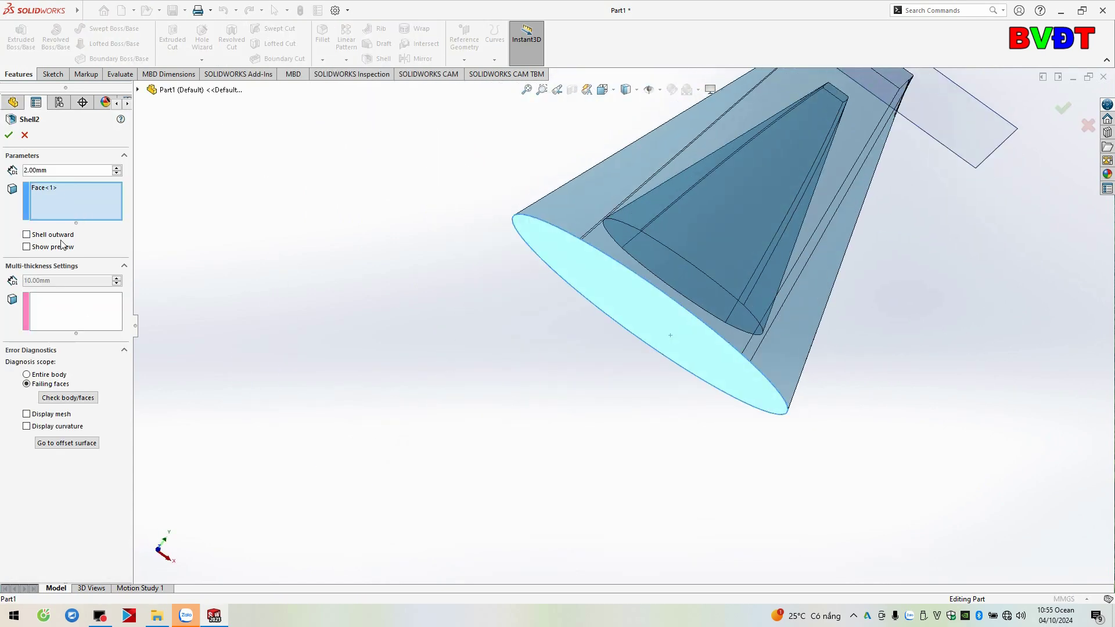